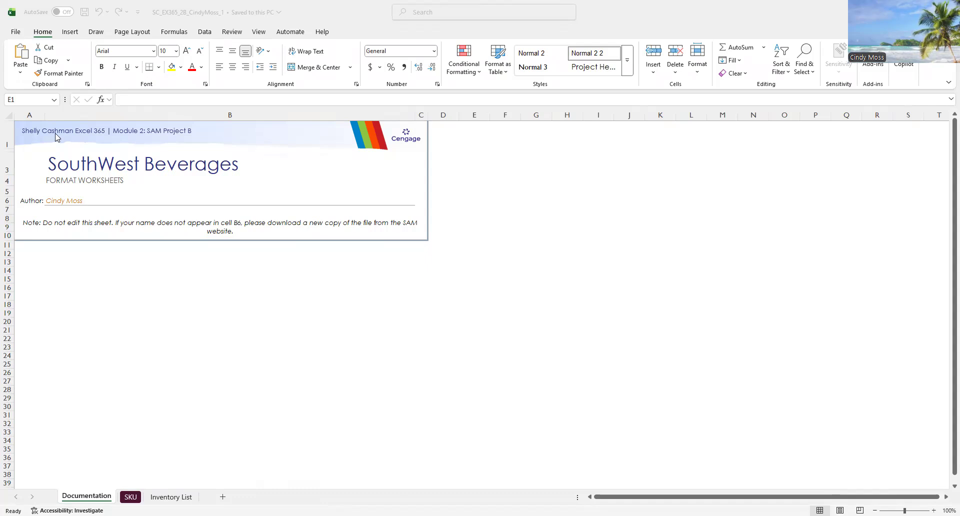
# Save a copy of the workbook in the Module 2 folder, changing the file name's ending to _2 and replacing the existing file
pyautogui.click(19, 34)
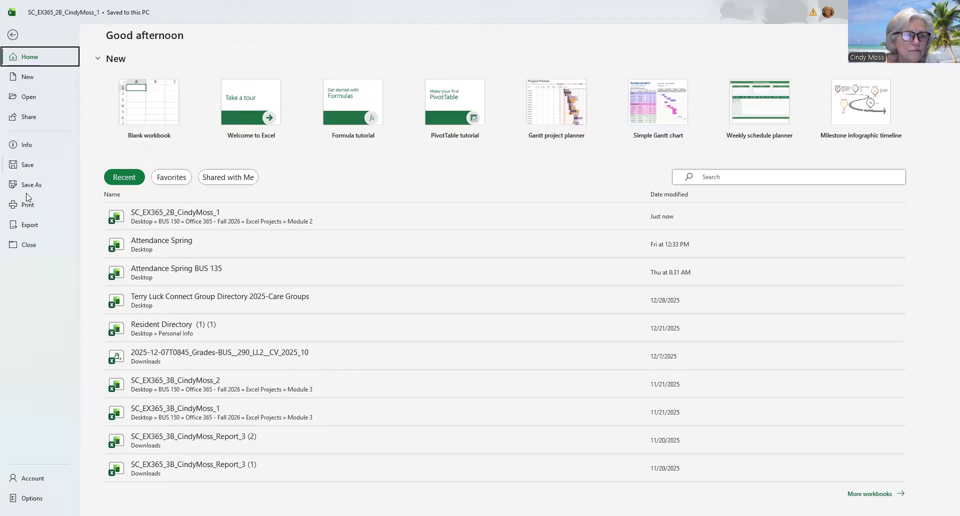
pyautogui.click(26, 188)
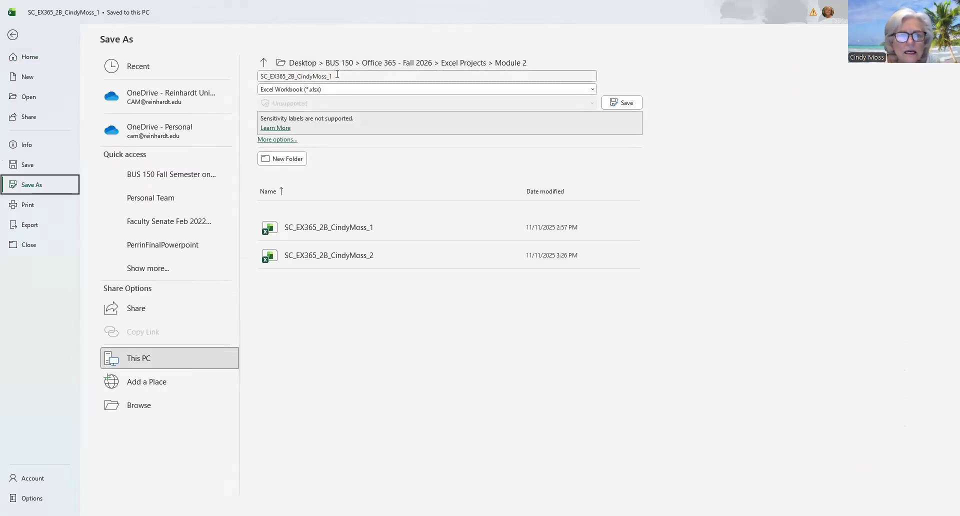
pyautogui.press('BackSpace')
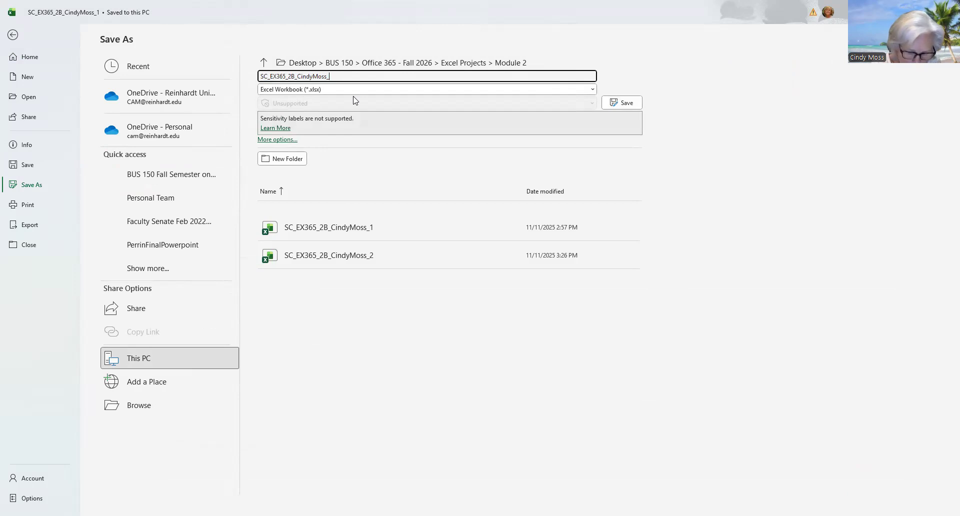
pyautogui.write('2')
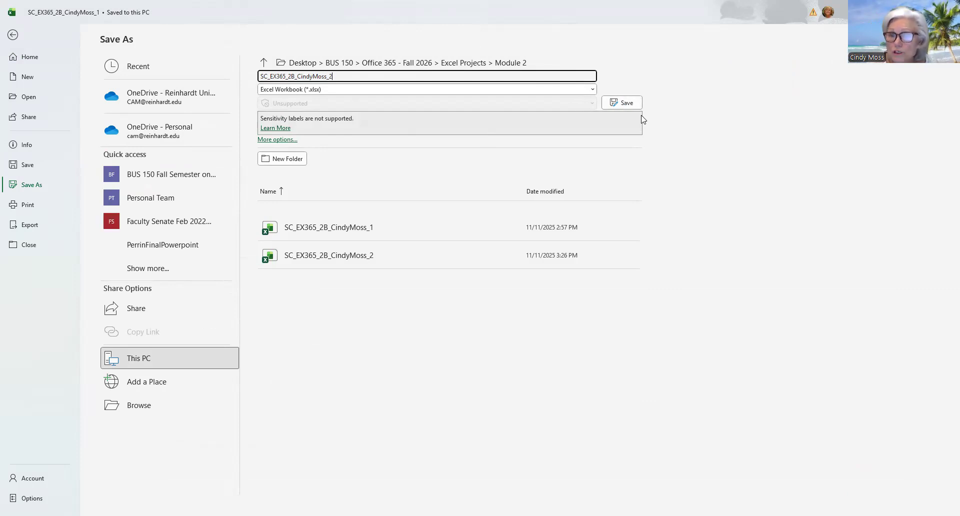
pyautogui.click(624, 103)
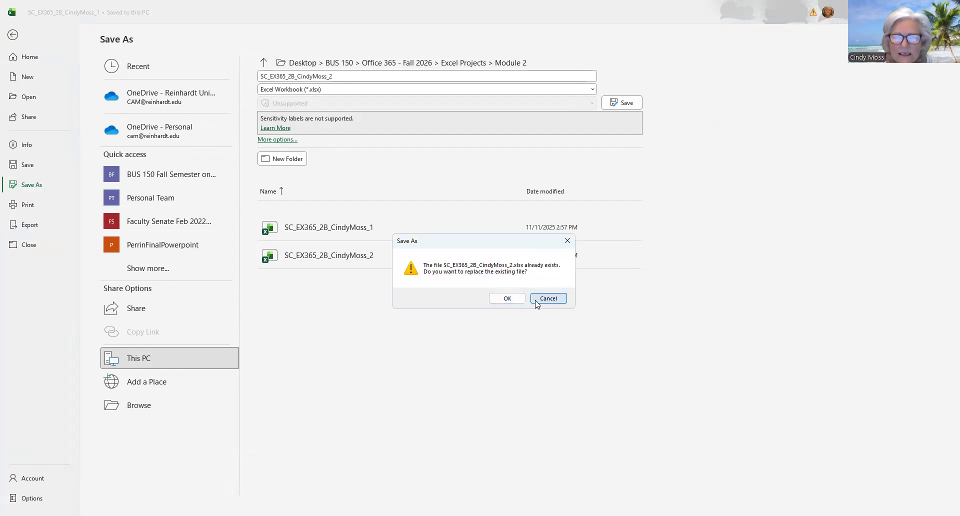
pyautogui.click(522, 299)
pyautogui.click(625, 101)
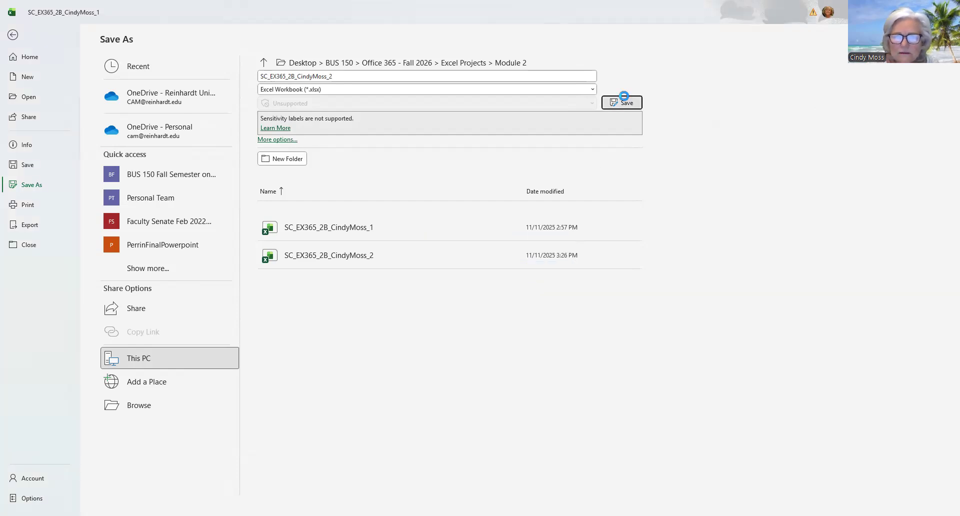
pyautogui.click(504, 298)
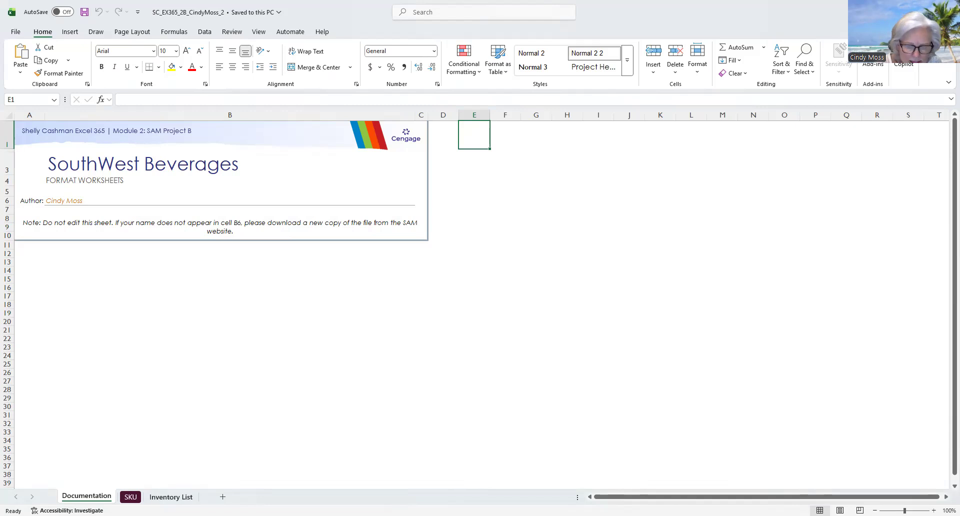
# Rename the SKU worksheet as SKU List
pyautogui.rightClick(130, 498)
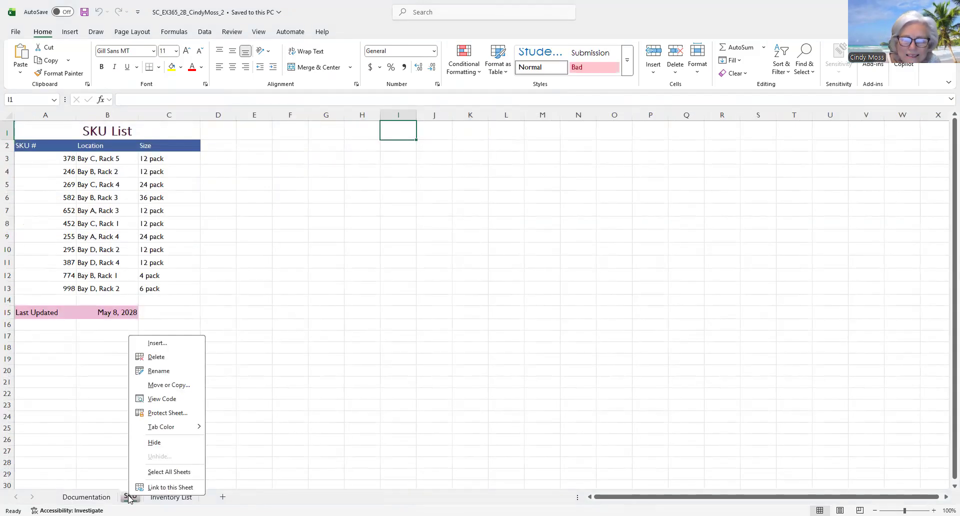
pyautogui.click(144, 375)
pyautogui.write('SKU')
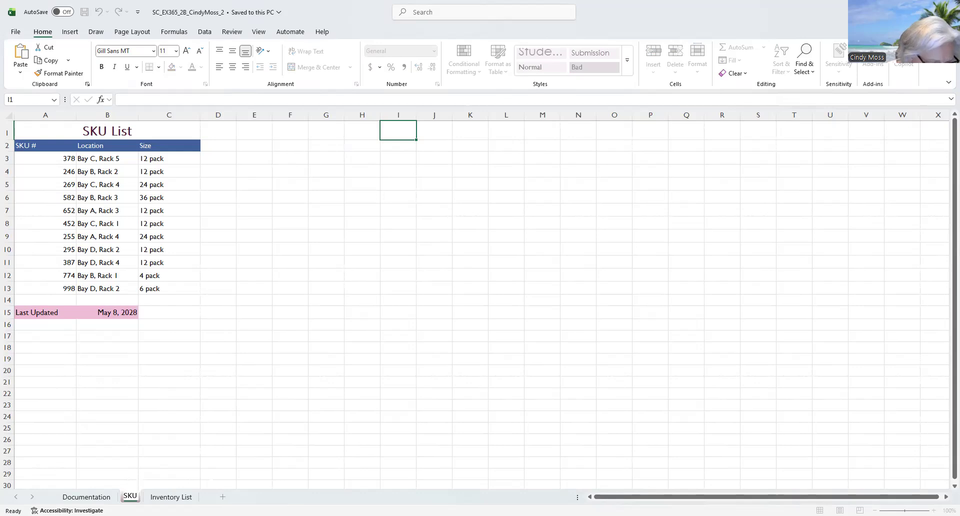
pyautogui.write(' l')
pyautogui.press('BackSpace')
pyautogui.write('List')
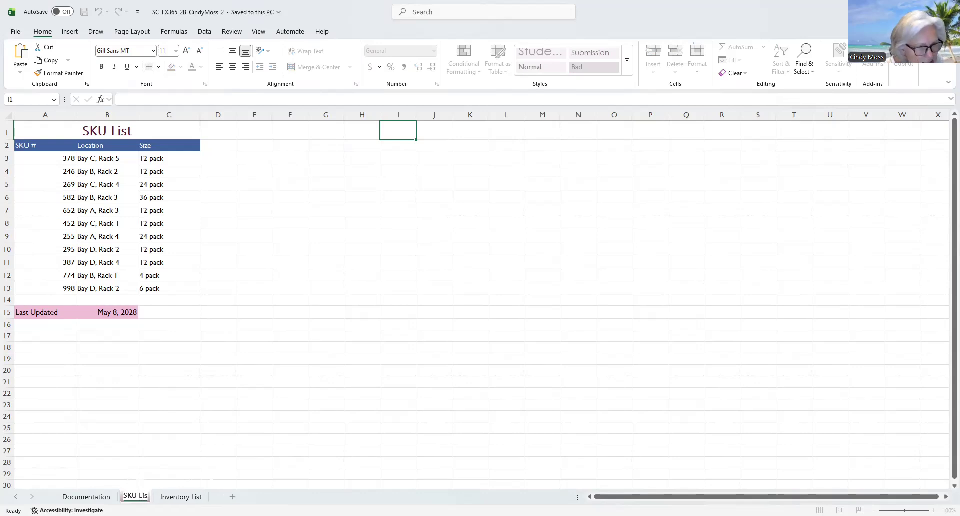
pyautogui.press('Return')
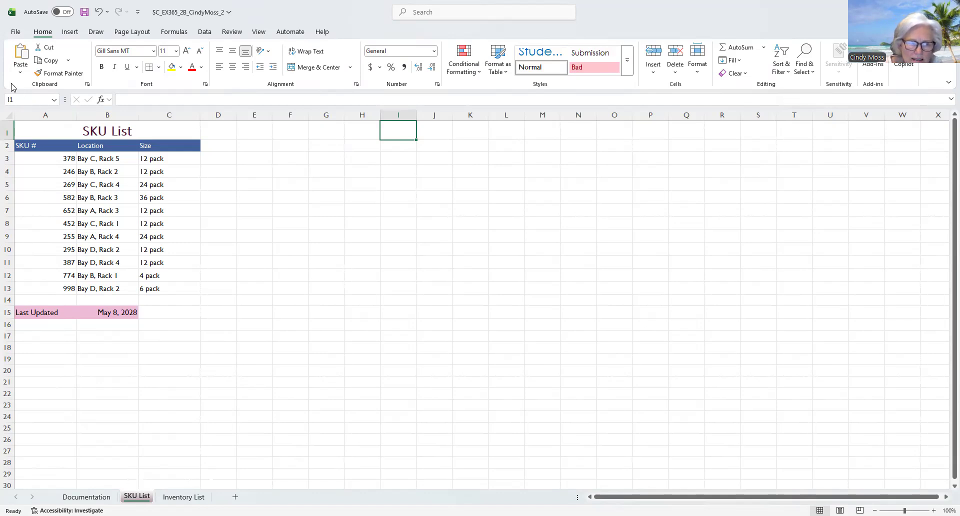
# Left-align the SKU numbers in A3:A13
pyautogui.click(31, 157)
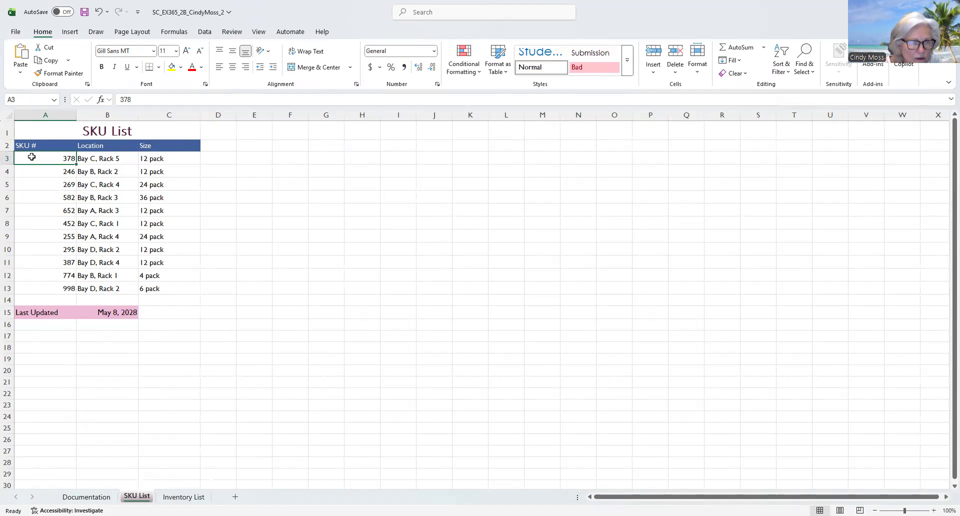
pyautogui.moveTo(31, 157); pyautogui.dragTo(69, 287)
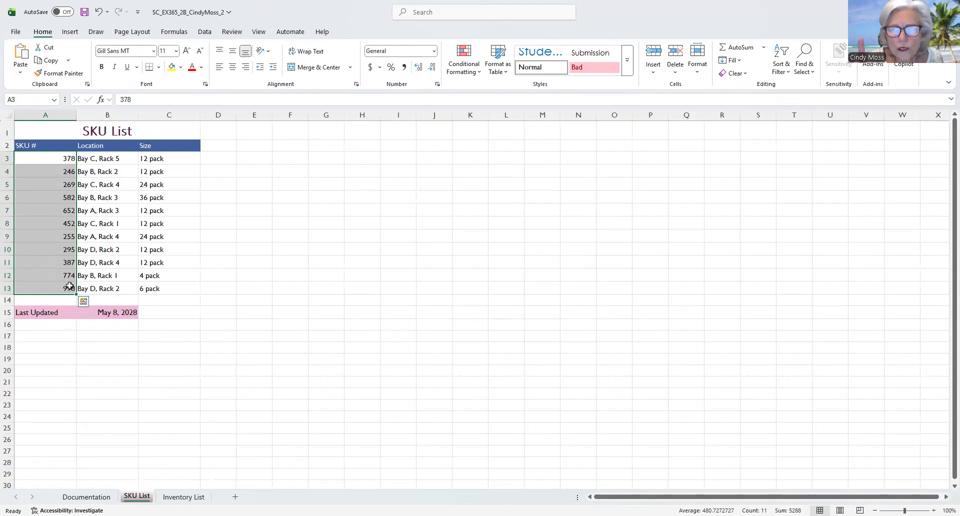
pyautogui.click(221, 69)
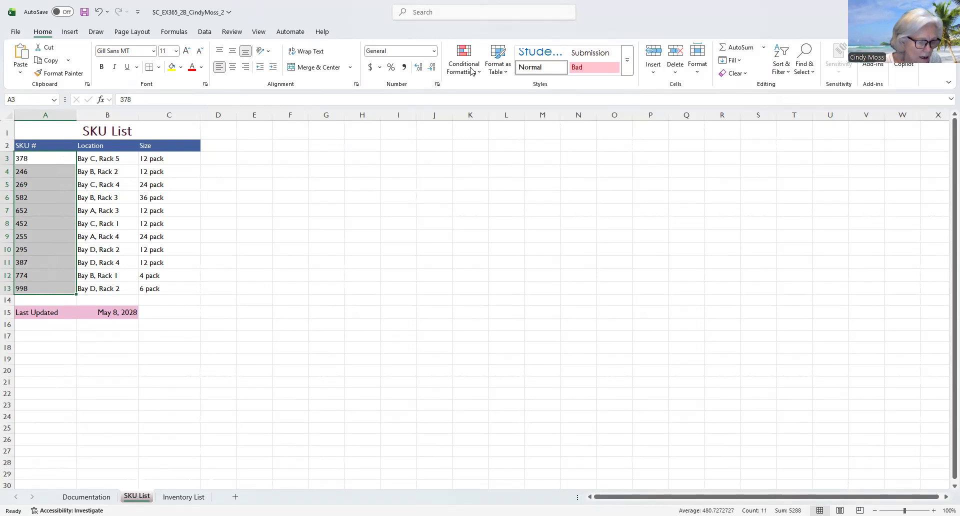
# Apply outside borders to the range A1:C13
pyautogui.click(36, 131)
pyautogui.moveTo(37, 130); pyautogui.dragTo(69, 296)
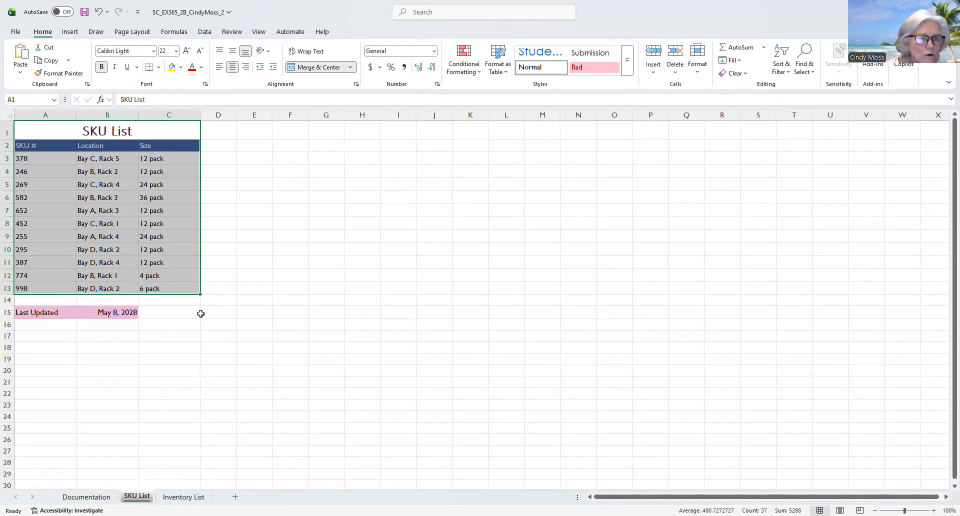
pyautogui.click(160, 68)
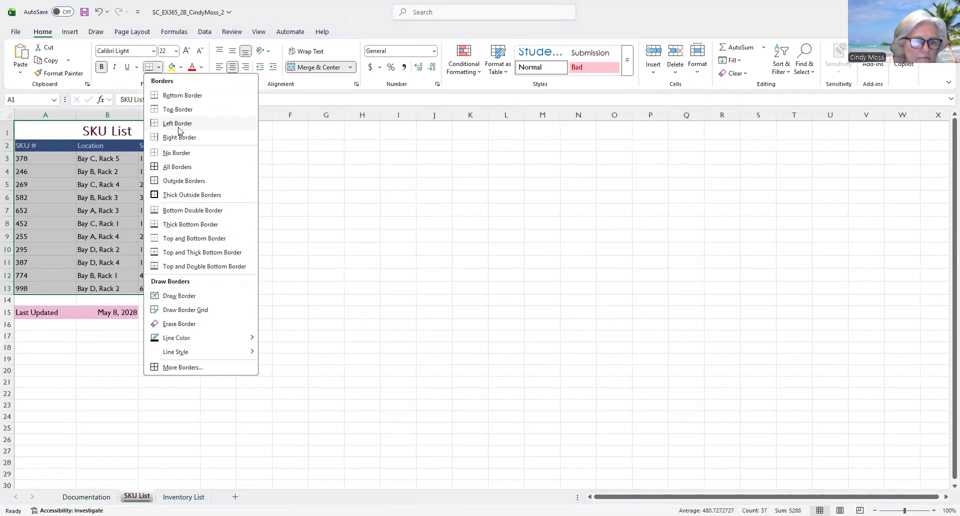
pyautogui.click(190, 183)
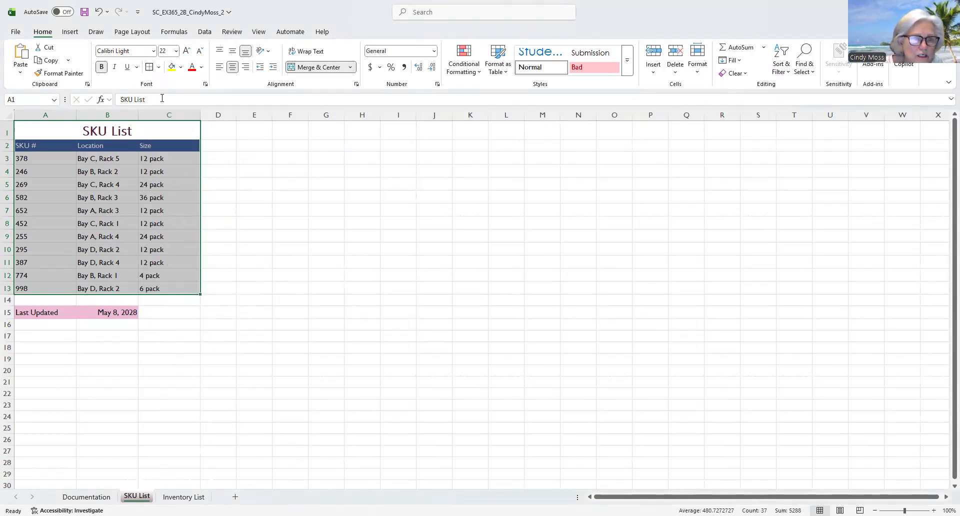
# Change the font color of the range A1:C13 to Pink, Accent 3
pyautogui.click(159, 68)
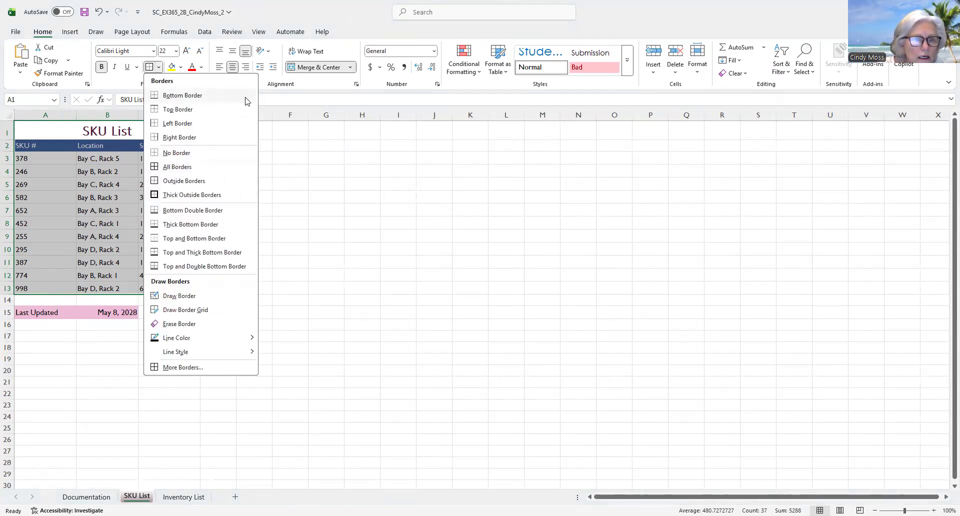
pyautogui.click(113, 74)
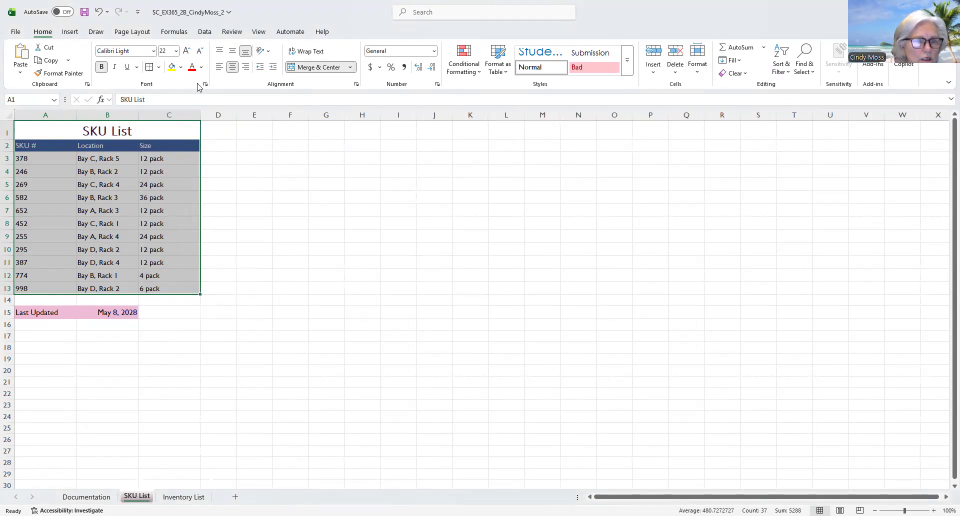
pyautogui.click(206, 84)
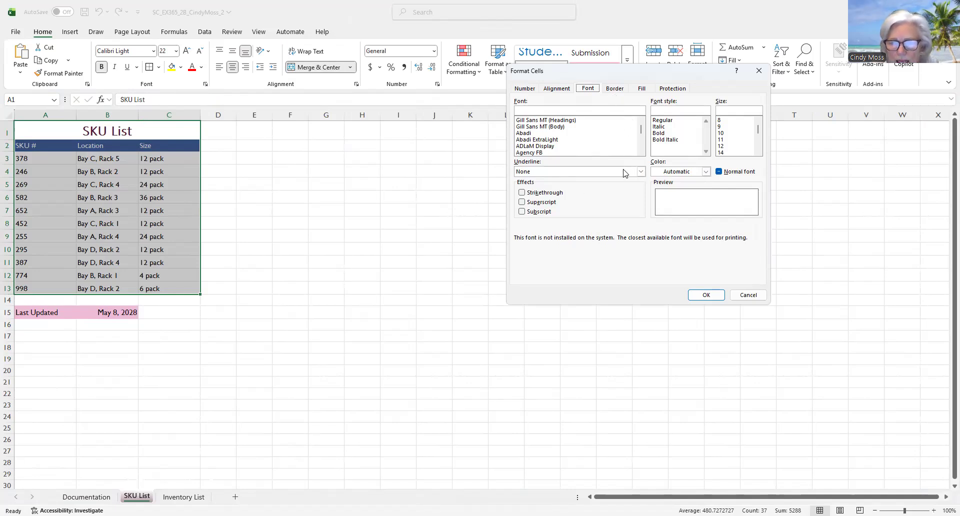
pyautogui.click(706, 176)
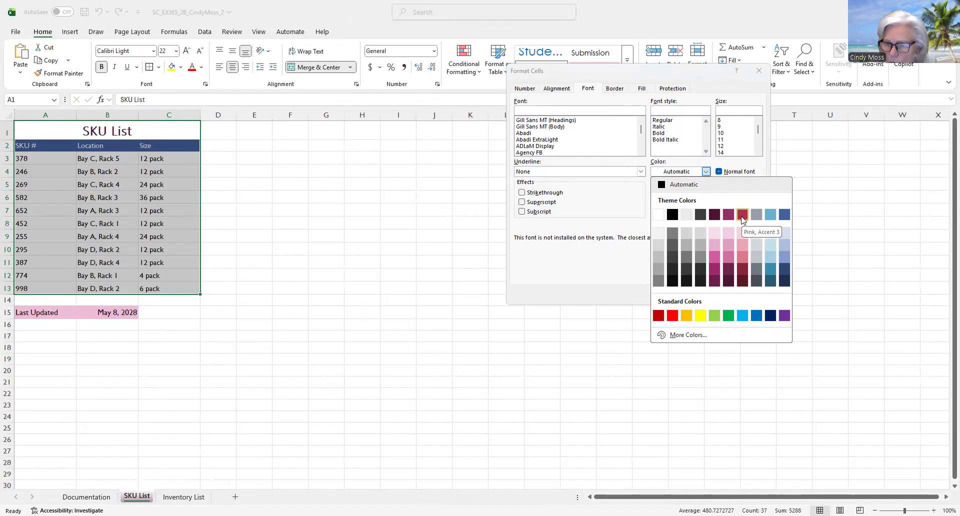
pyautogui.click(743, 215)
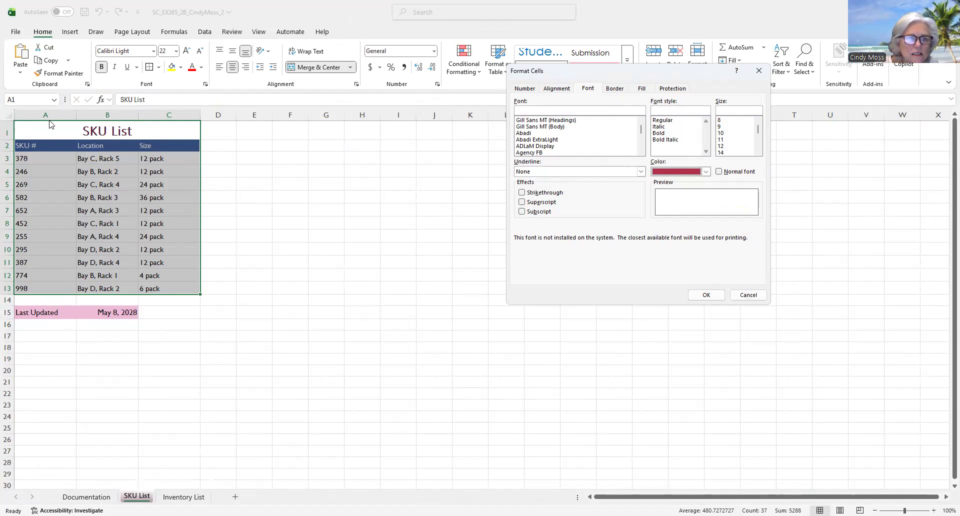
pyautogui.click(702, 296)
pyautogui.click(346, 250)
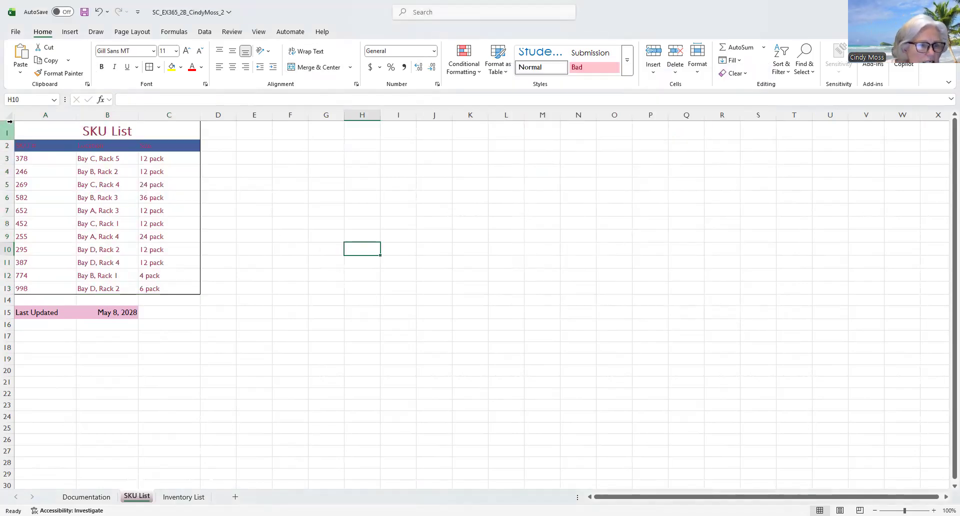
# Set the border line color to Pink, Accent 3 with the range A1:C13 selected
pyautogui.moveTo(36, 131); pyautogui.dragTo(163, 287)
pyautogui.click(159, 68)
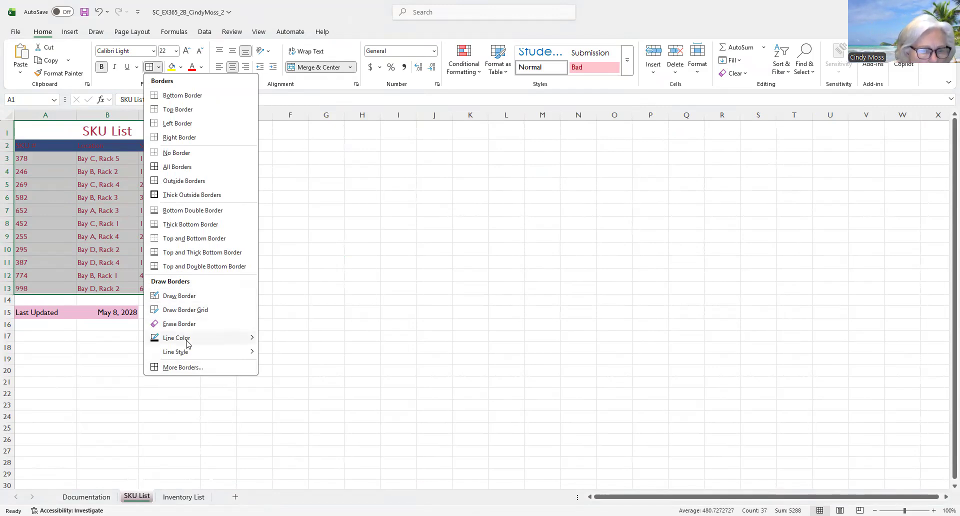
pyautogui.moveTo(187, 344)
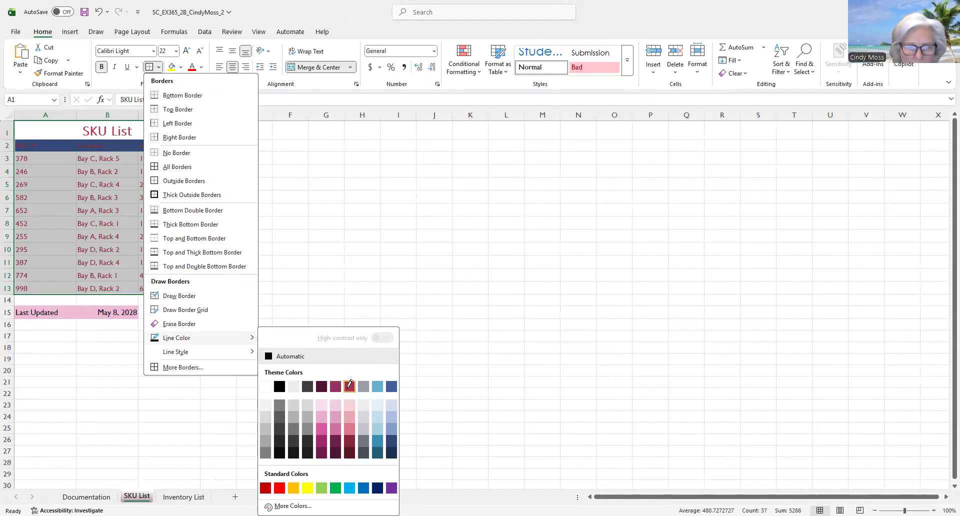
pyautogui.click(350, 386)
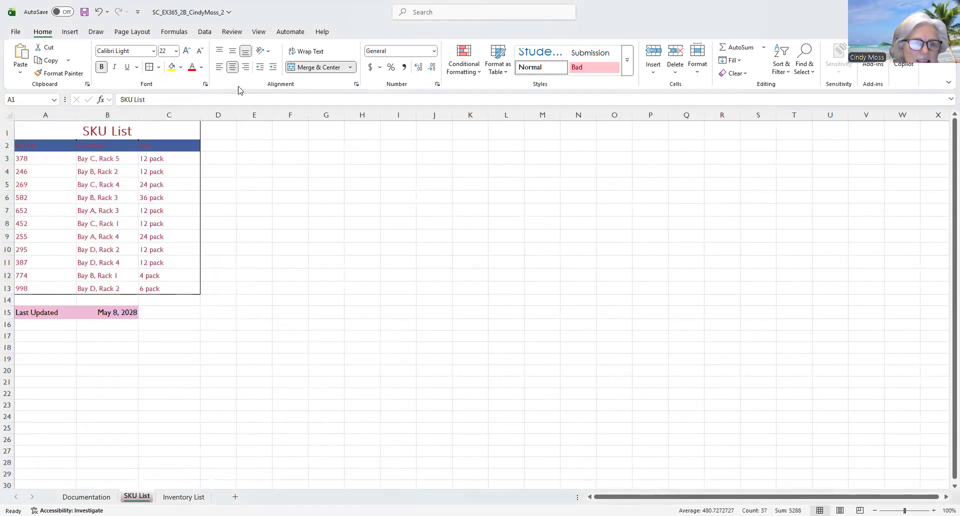
# Undo the font color change and the outside borders on A1:C13
pyautogui.click(99, 12)
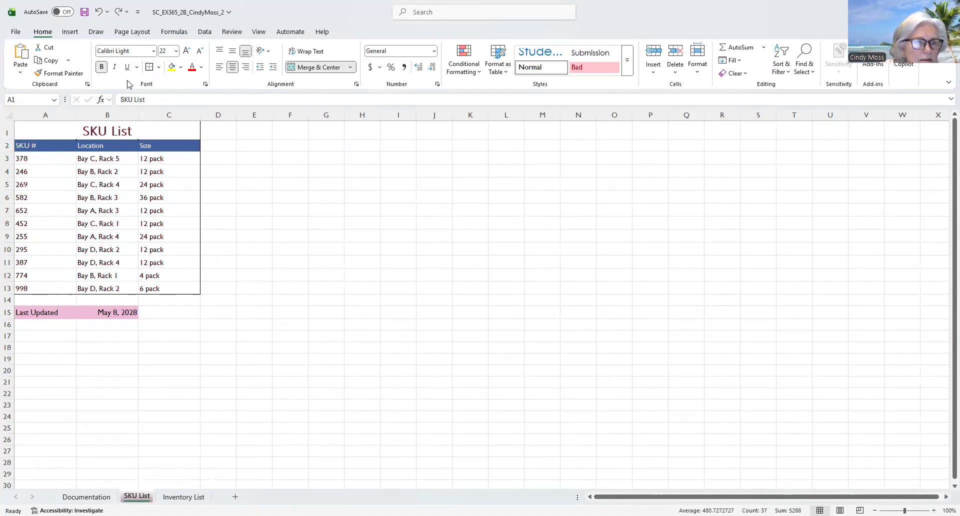
pyautogui.click(100, 12)
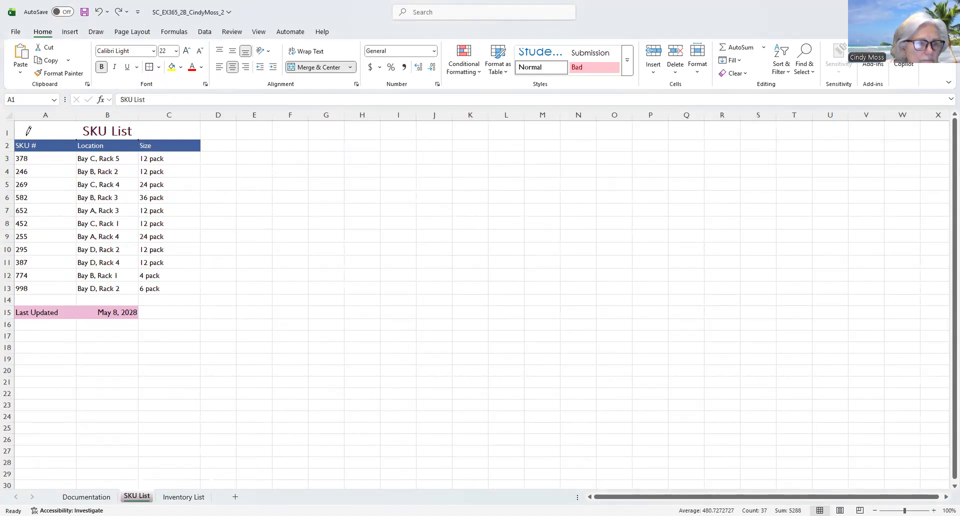
# Draw a pink border along row 1 through D1 and a short line between G6 and H6, and exit border drawing mode
pyautogui.click(203, 132)
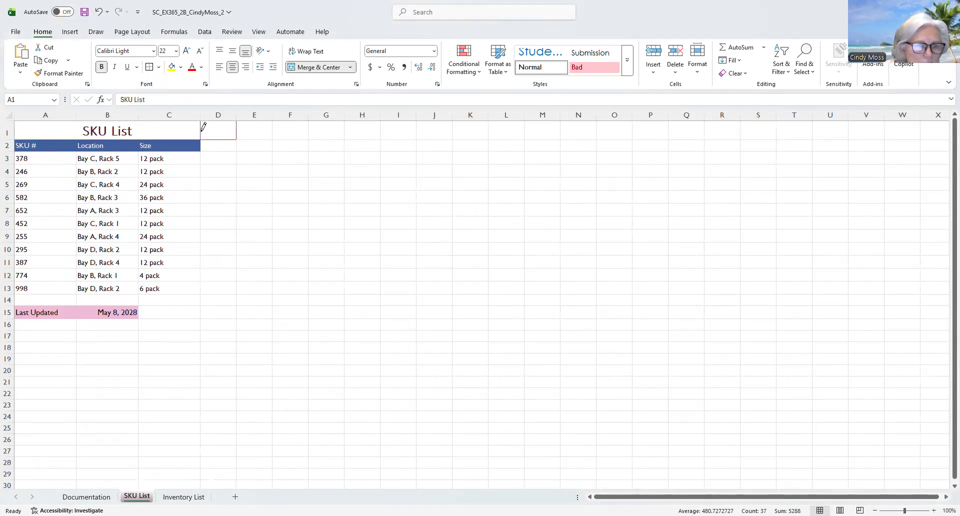
pyautogui.click(107, 12)
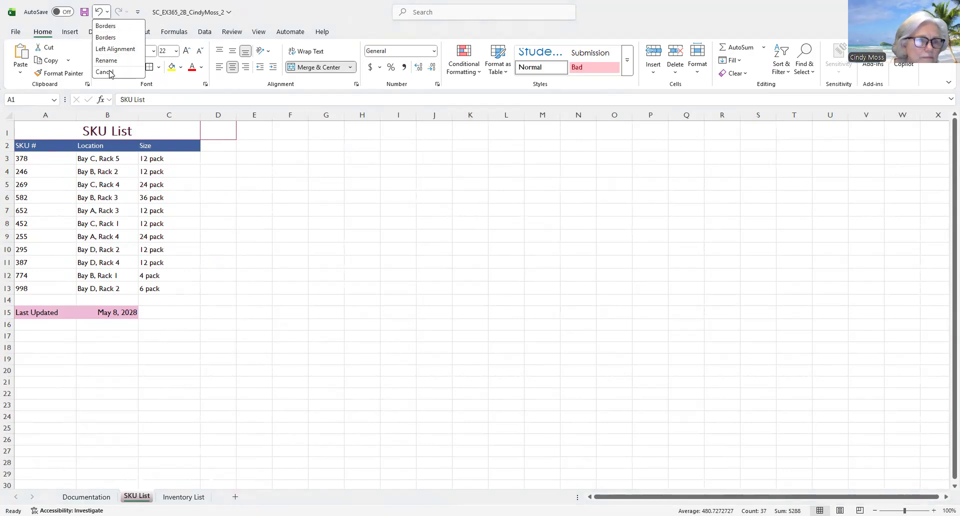
pyautogui.click(340, 198)
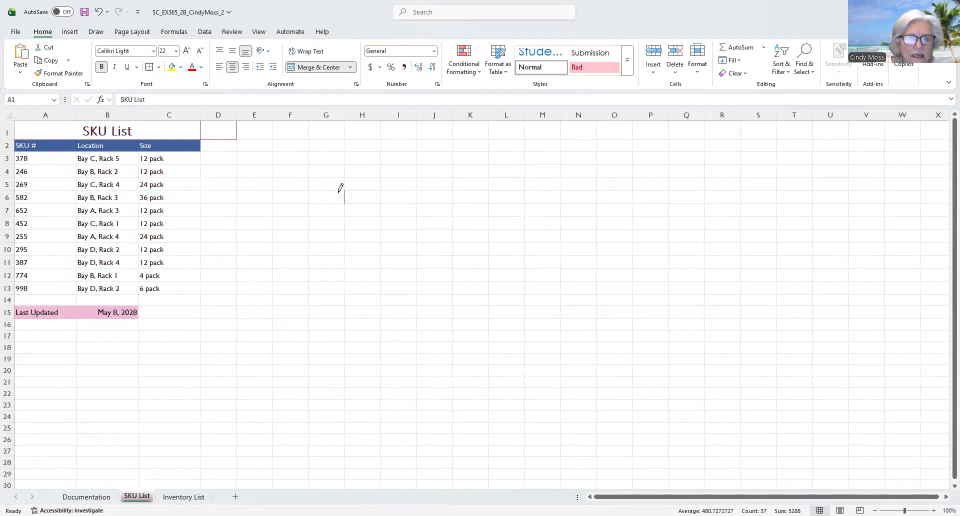
pyautogui.press('Escape')
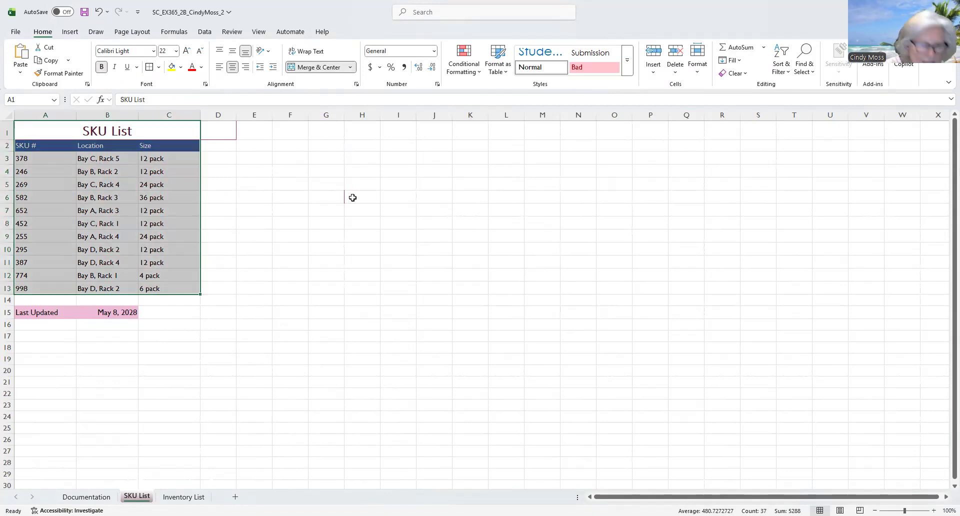
pyautogui.moveTo(218, 210); pyautogui.dragTo(255, 197)
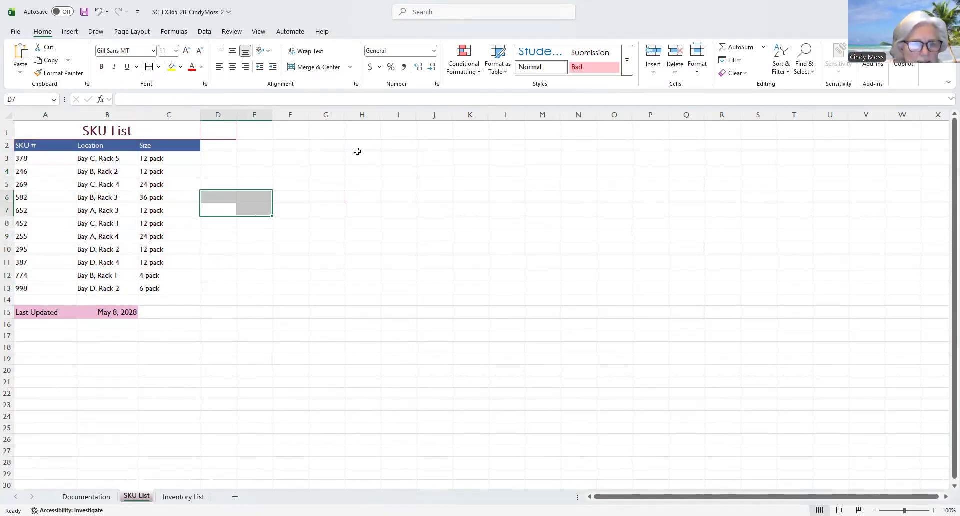
# Apply a Pink, Accent 3 border to all four outer edges of the range A1:C13
pyautogui.moveTo(36, 130); pyautogui.dragTo(185, 292)
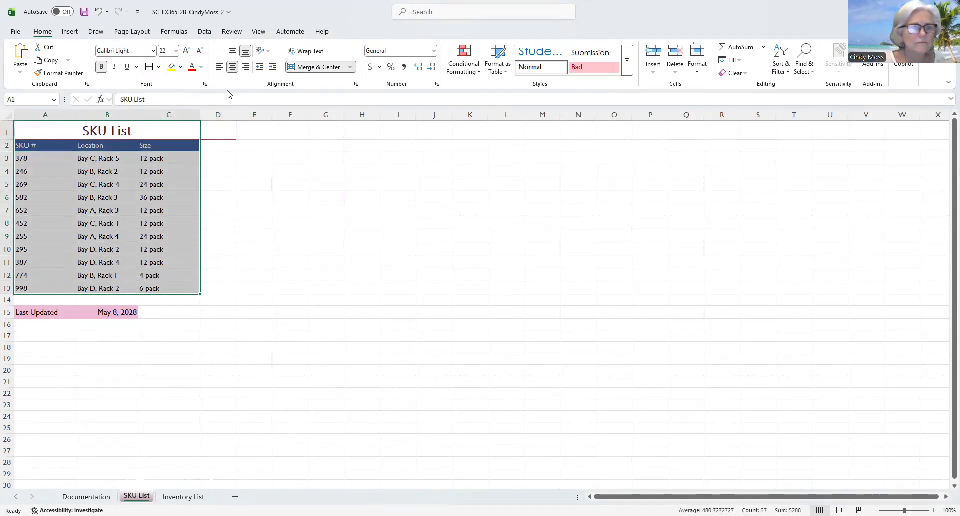
pyautogui.click(205, 85)
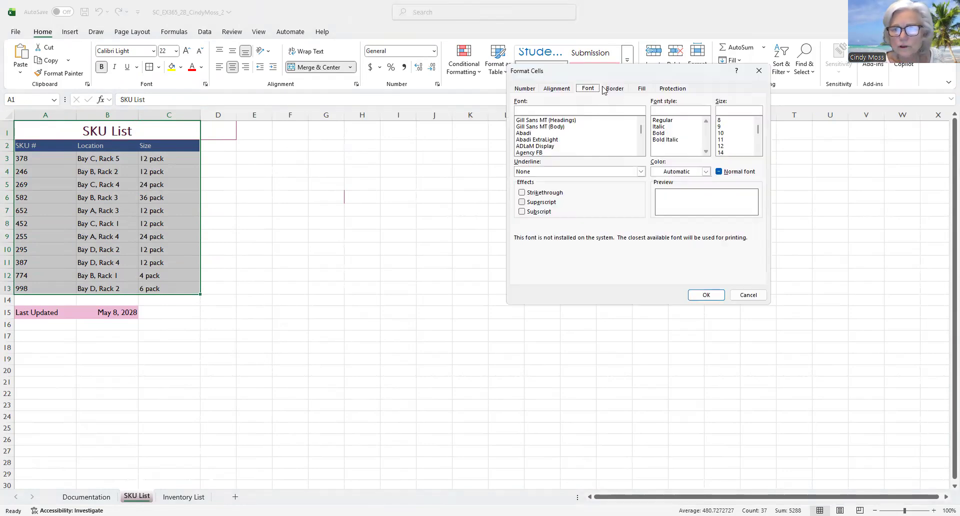
pyautogui.click(605, 89)
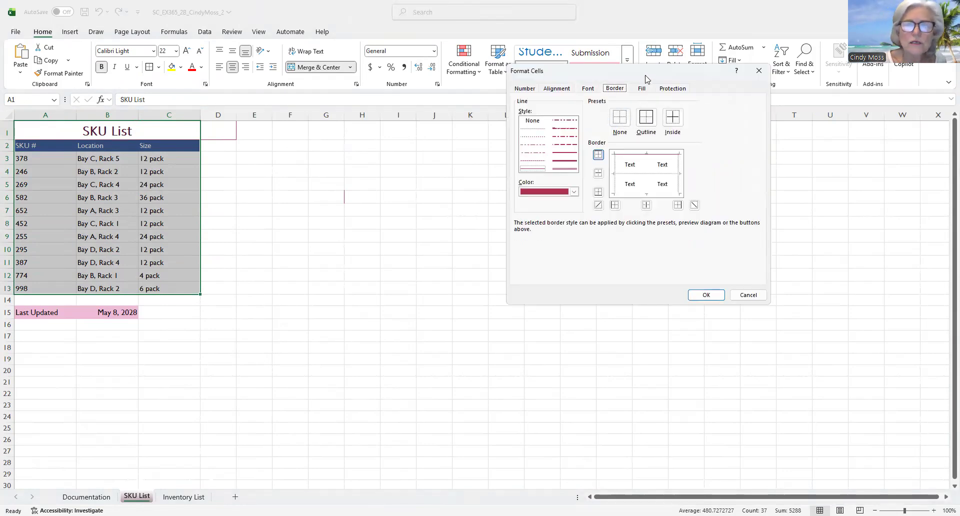
pyautogui.click(575, 192)
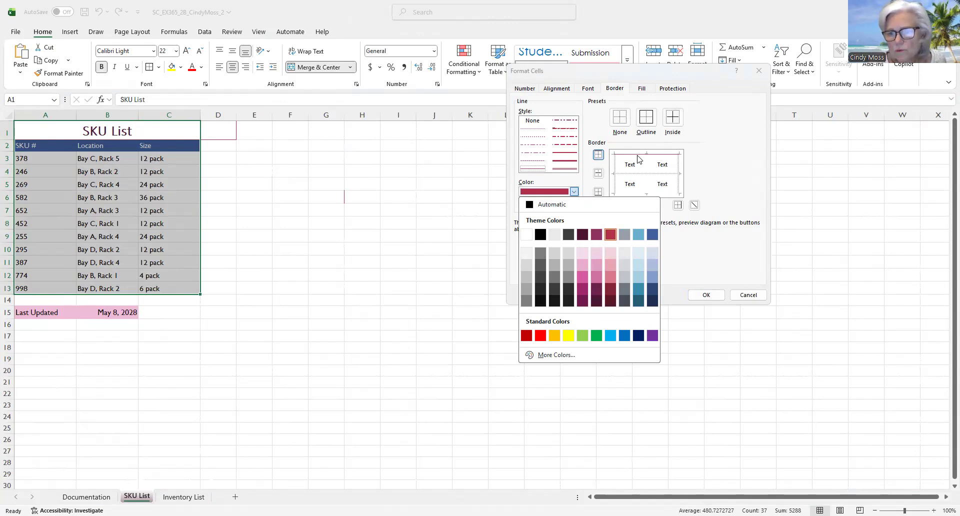
pyautogui.click(614, 176)
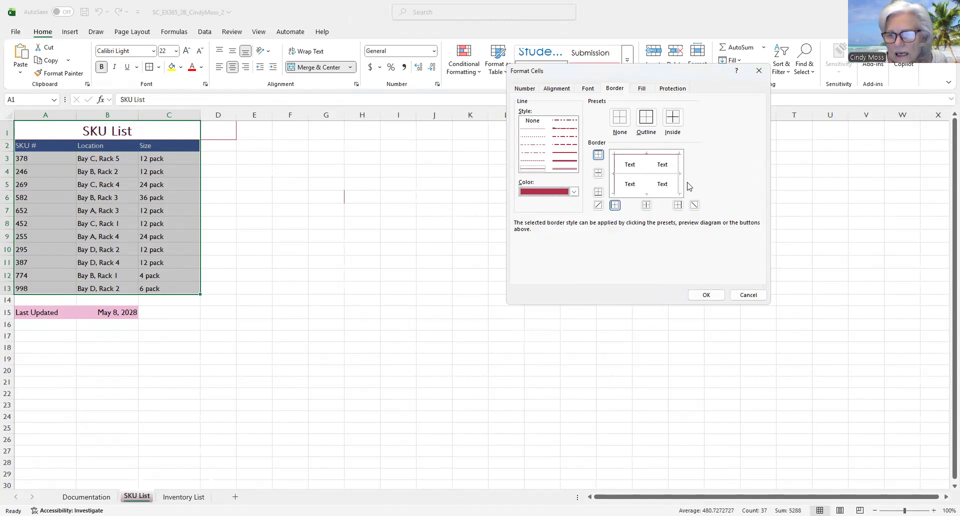
pyautogui.click(645, 195)
pyautogui.click(681, 176)
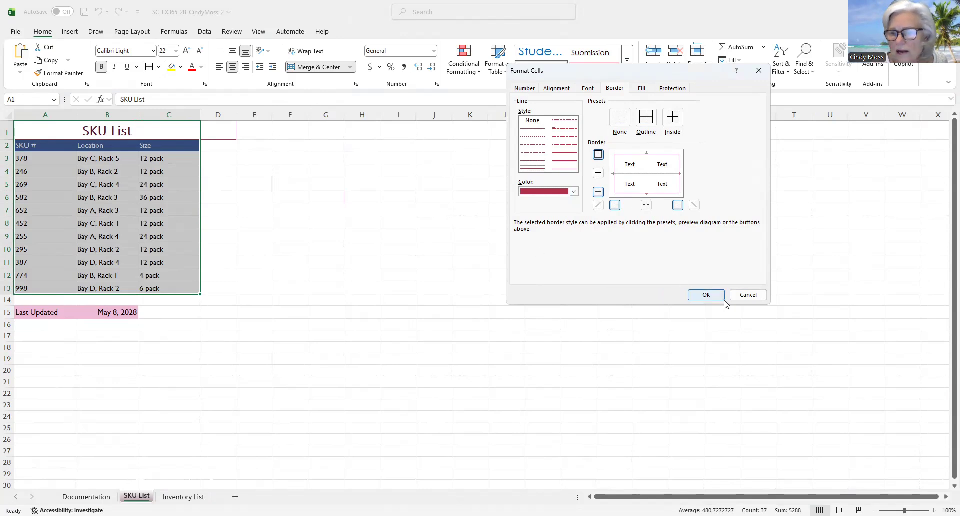
pyautogui.click(703, 294)
pyautogui.click(317, 247)
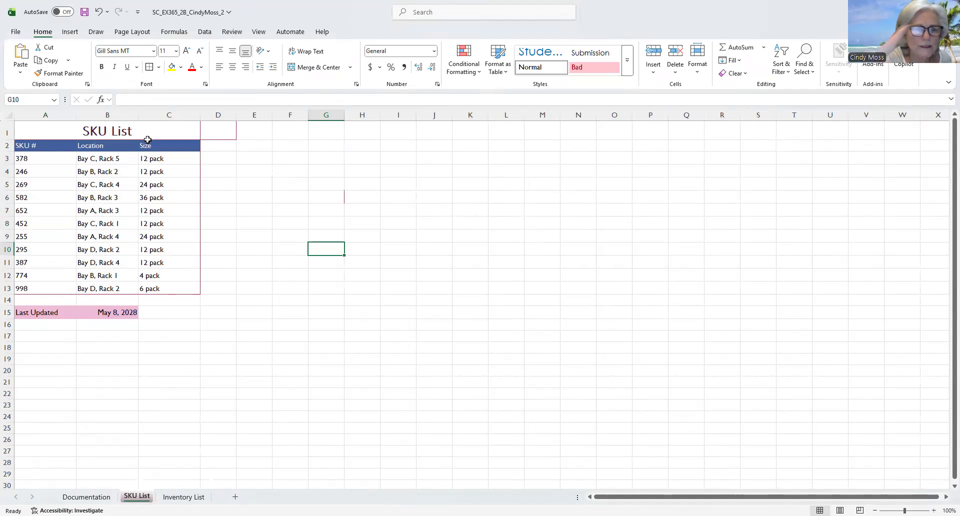
# Remove the stray borders from cell D1
pyautogui.click(214, 125)
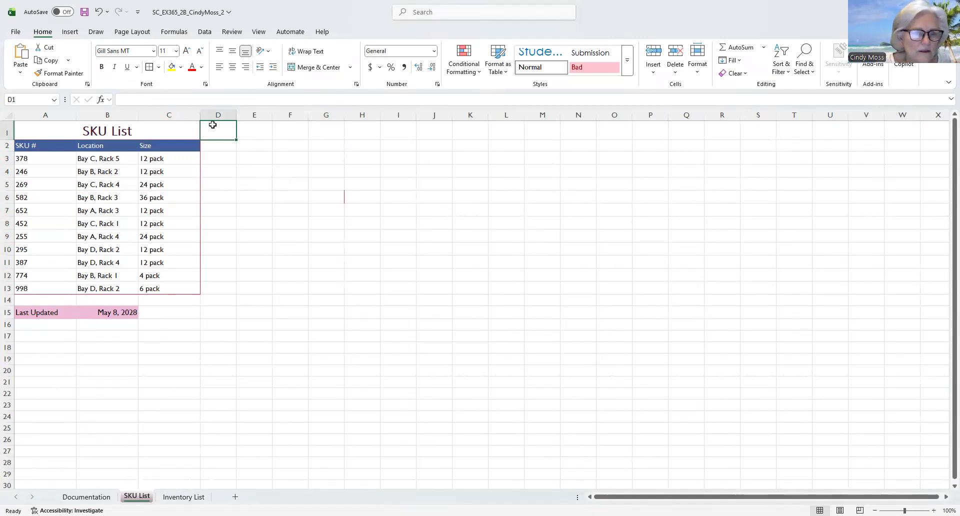
pyautogui.click(159, 67)
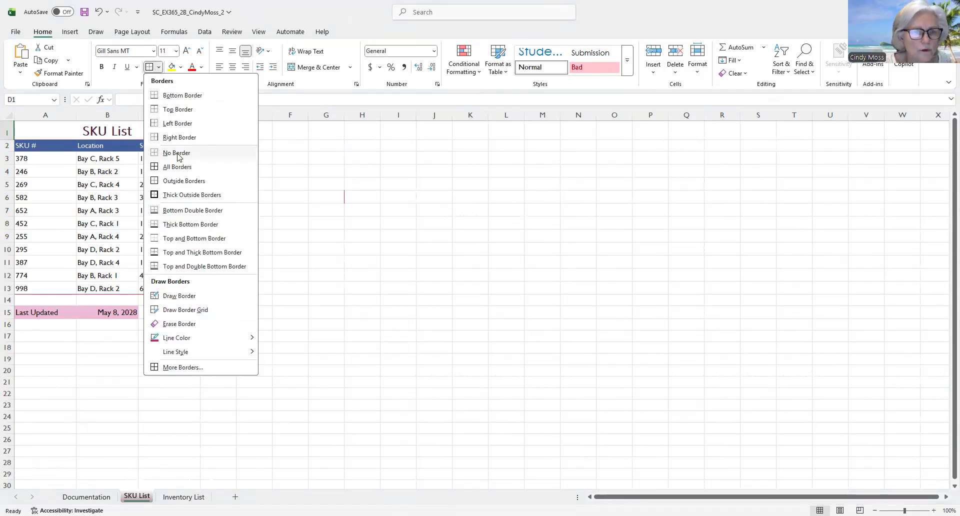
pyautogui.click(179, 155)
pyautogui.click(398, 184)
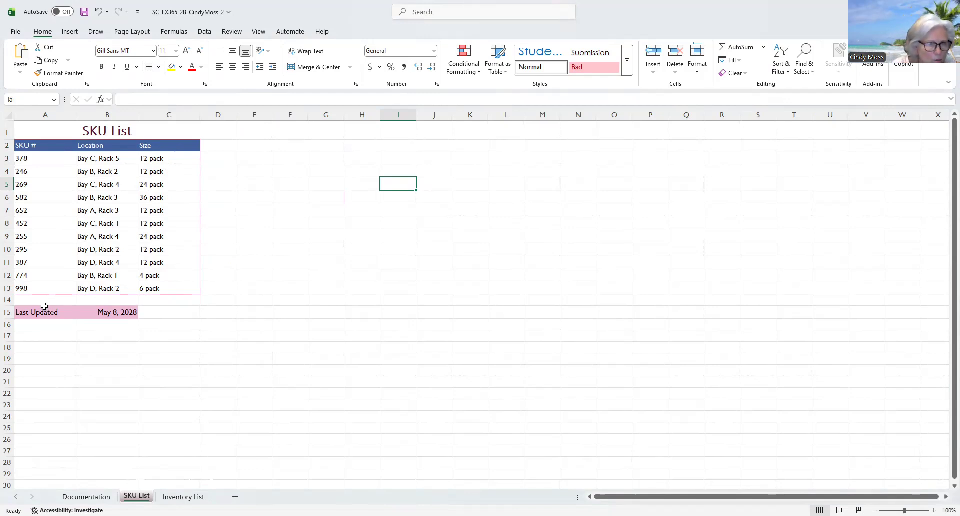
# Apply the Short Date number format to the Last Updated date in cell B15
pyautogui.click(100, 312)
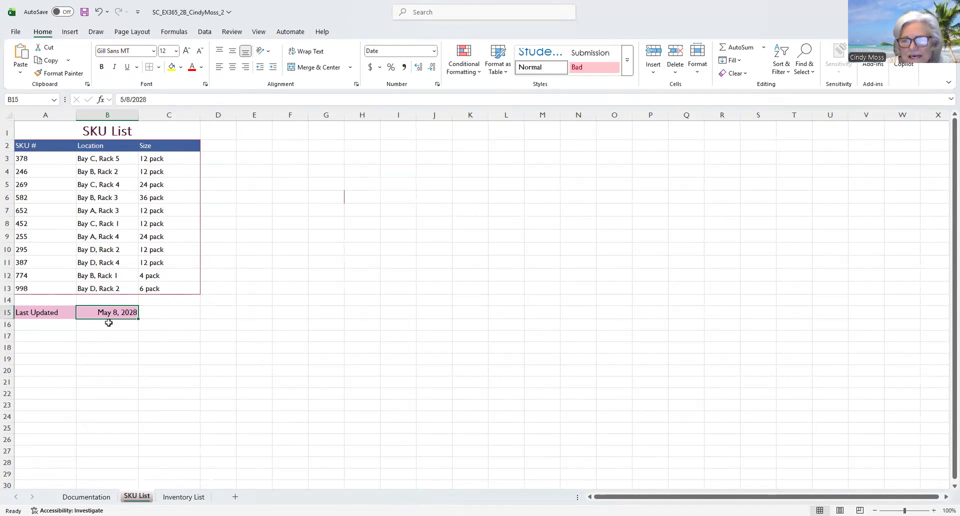
pyautogui.click(433, 53)
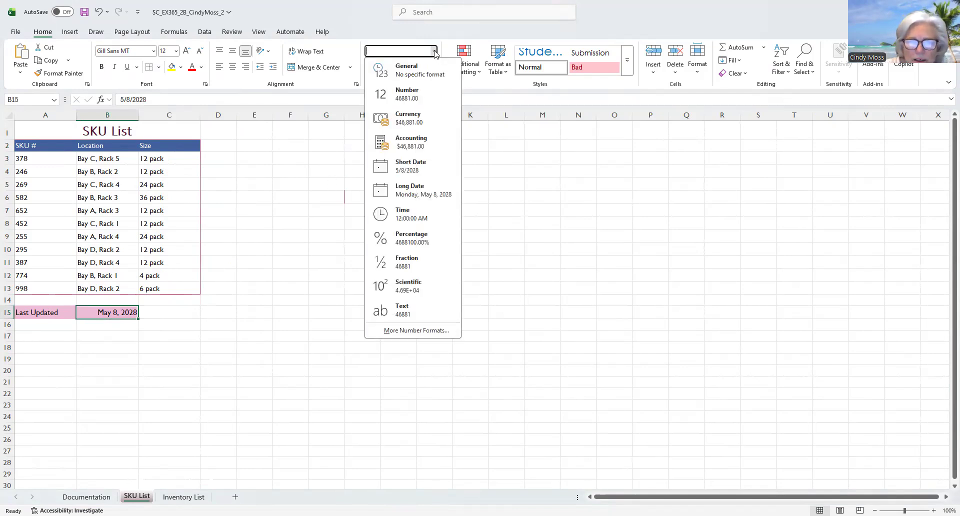
pyautogui.click(407, 167)
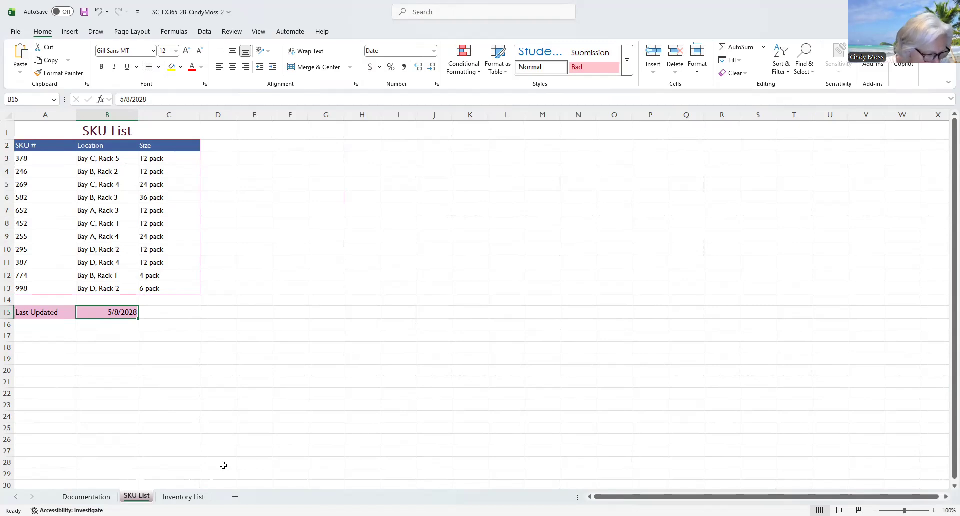
# Show the SKU List worksheet in Page Layout view and enter "Warehouse SKUs" in the center header section
pyautogui.click(259, 32)
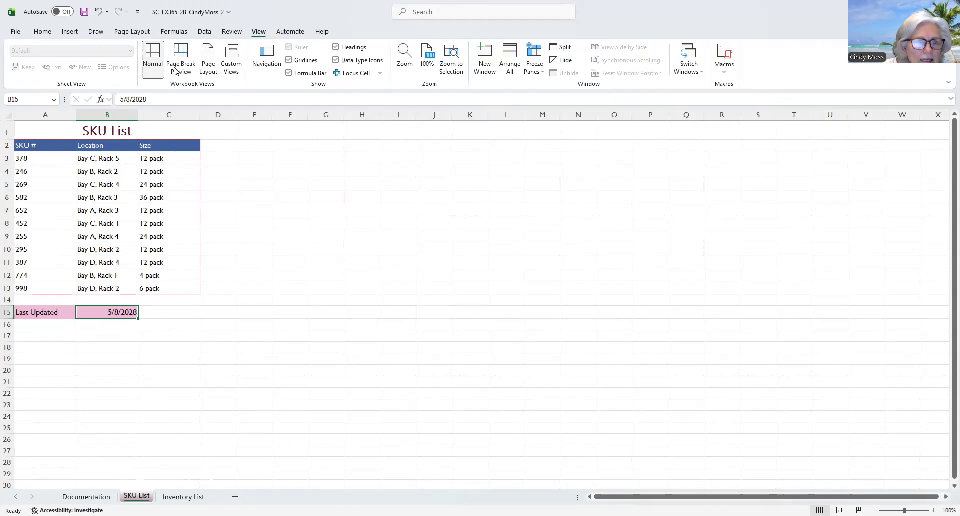
pyautogui.click(210, 60)
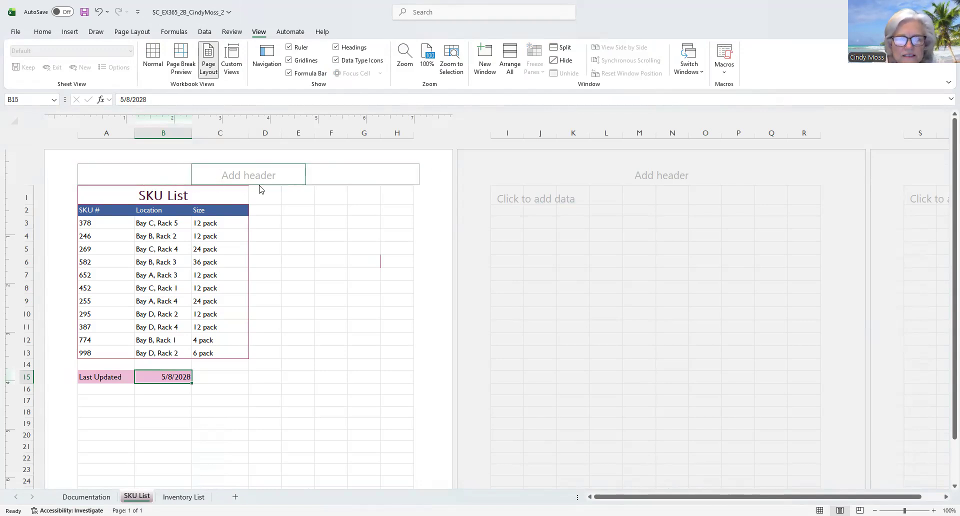
pyautogui.click(246, 170)
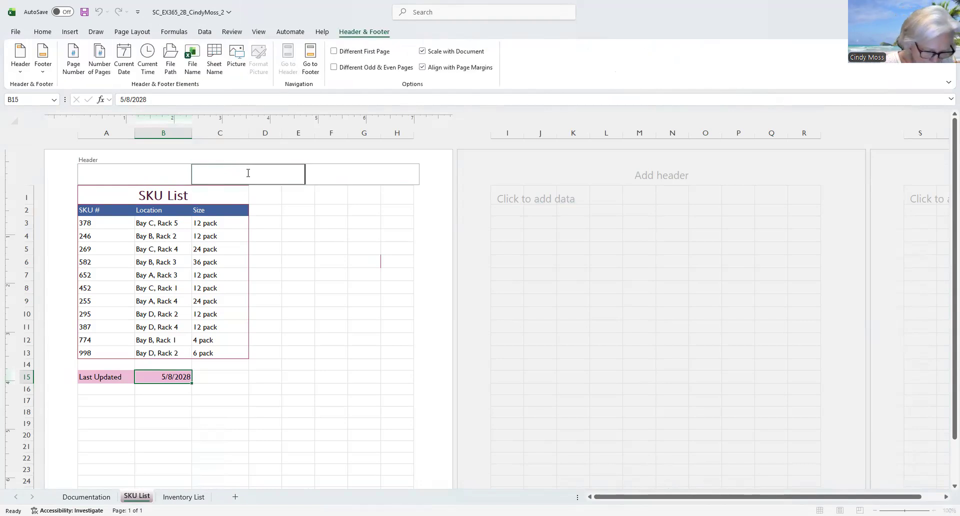
pyautogui.write('Ware')
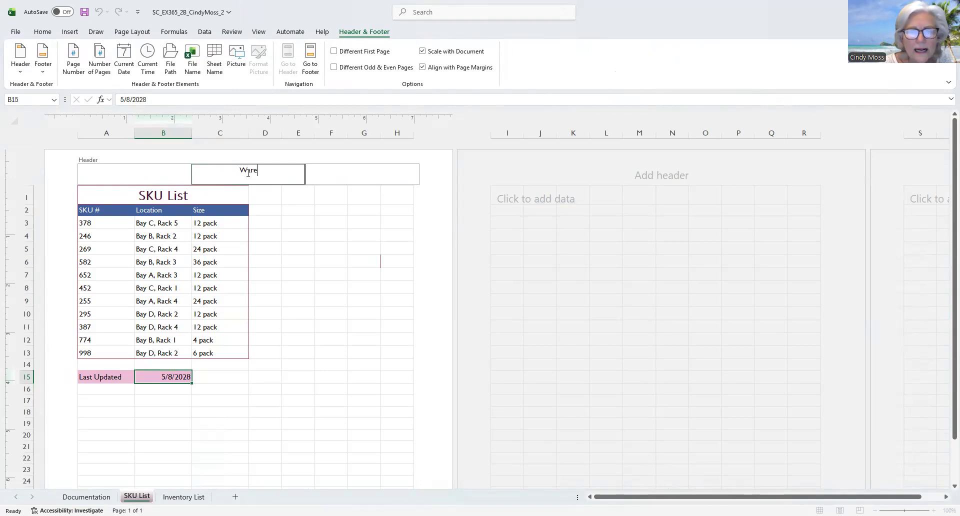
pyautogui.write('house ')
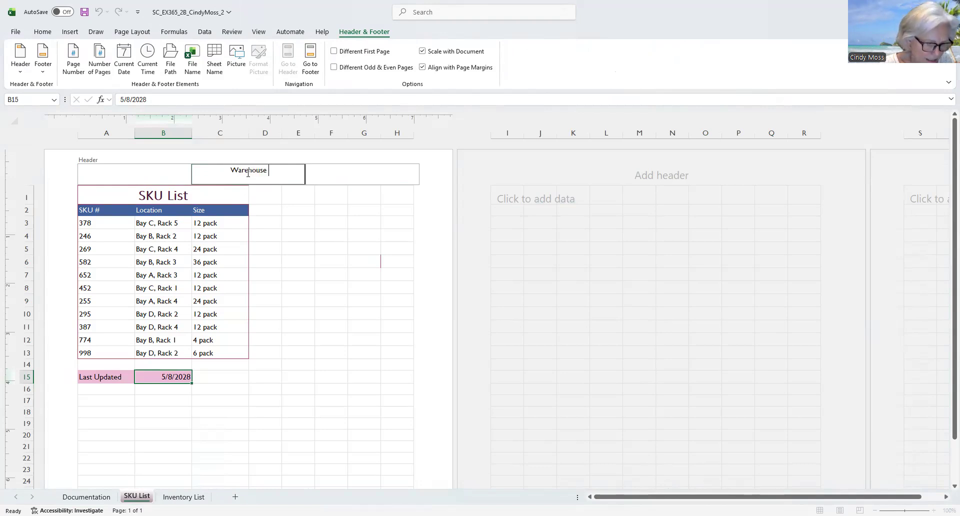
pyautogui.write('SKU')
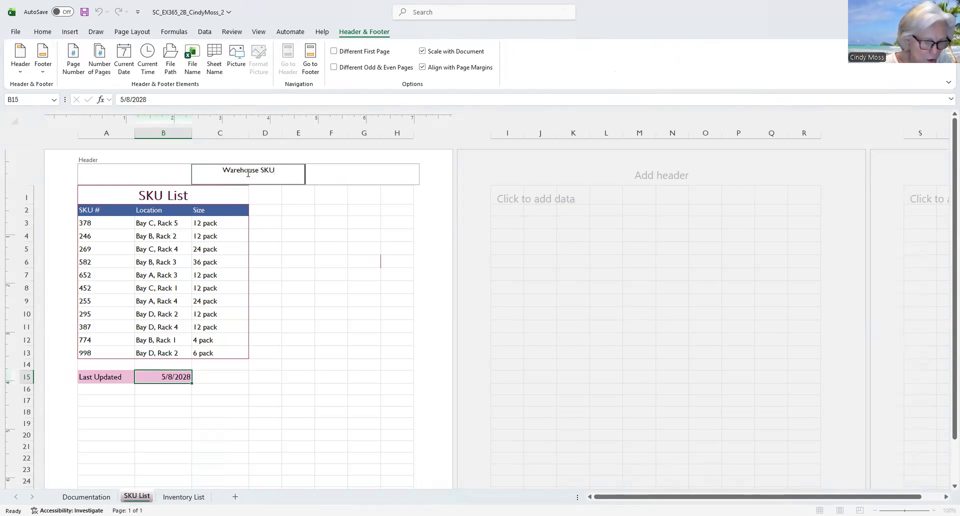
pyautogui.write('s')
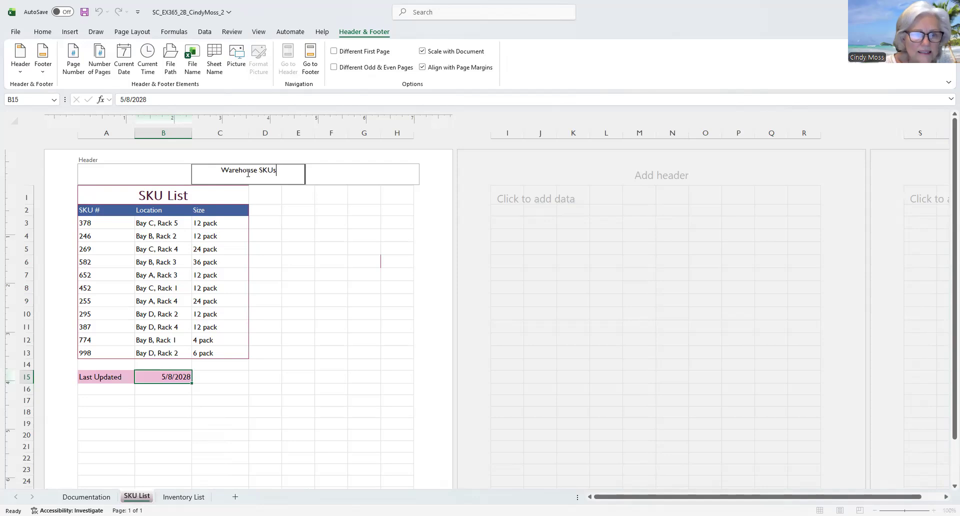
pyautogui.press('Return')
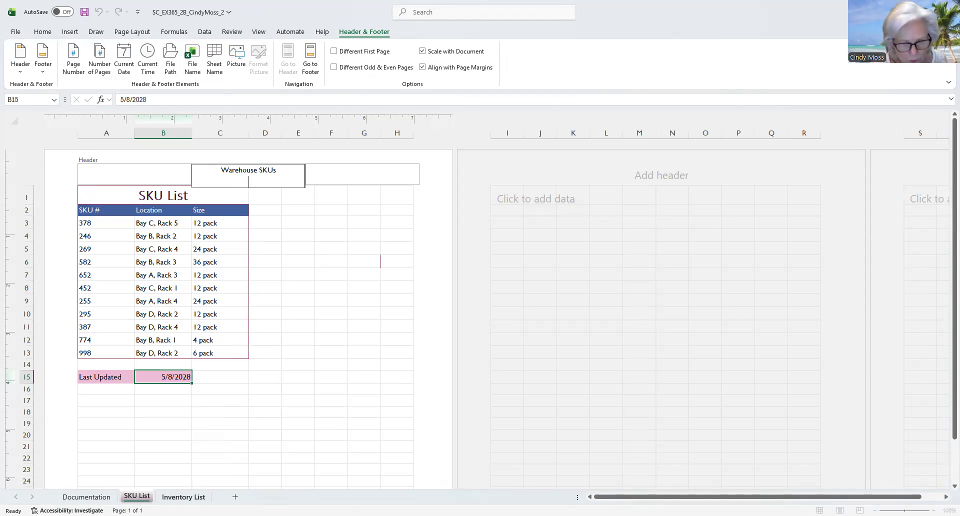
# On the Inventory List worksheet, merge and center the Warehouse Inventory title across the range A1:H1
pyautogui.click(173, 496)
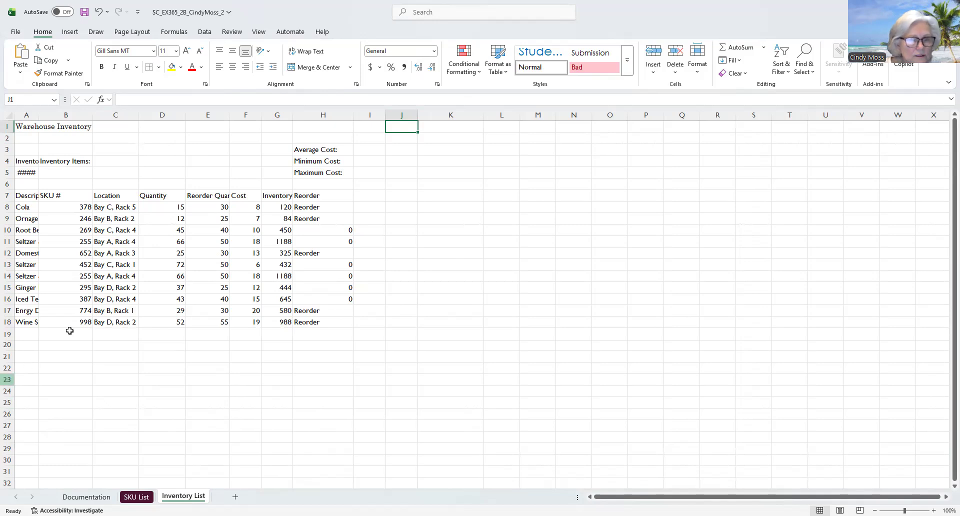
pyautogui.click(49, 125)
pyautogui.moveTo(18, 126); pyautogui.dragTo(56, 136)
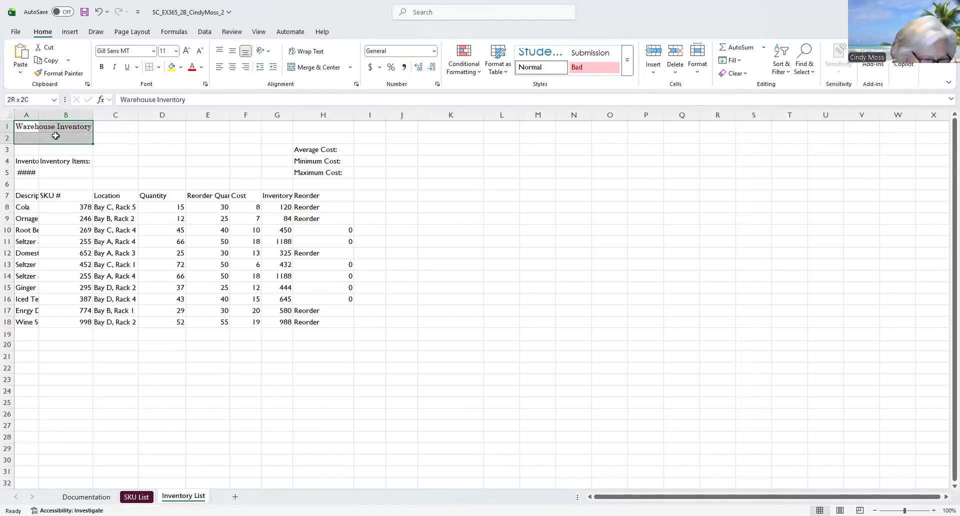
pyautogui.moveTo(55, 129); pyautogui.dragTo(324, 125)
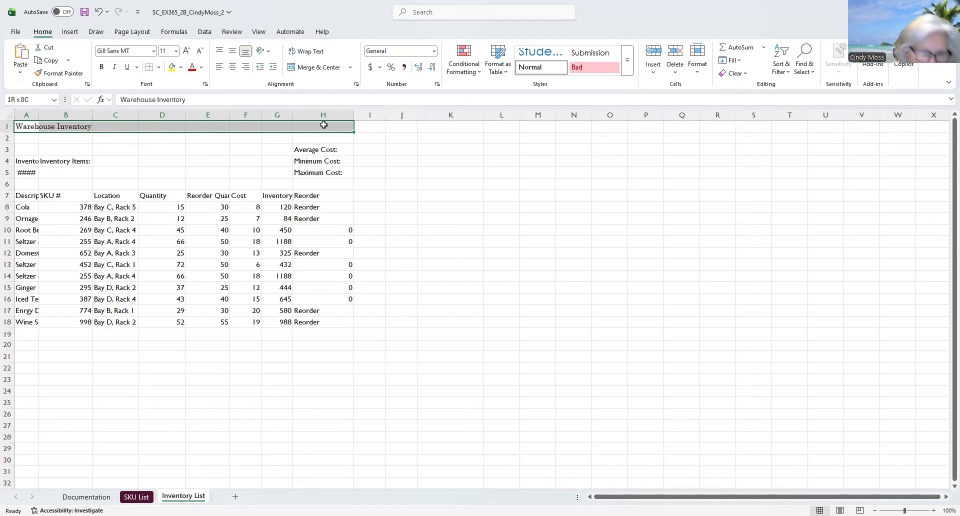
pyautogui.moveTo(324, 124); pyautogui.dragTo(323, 123)
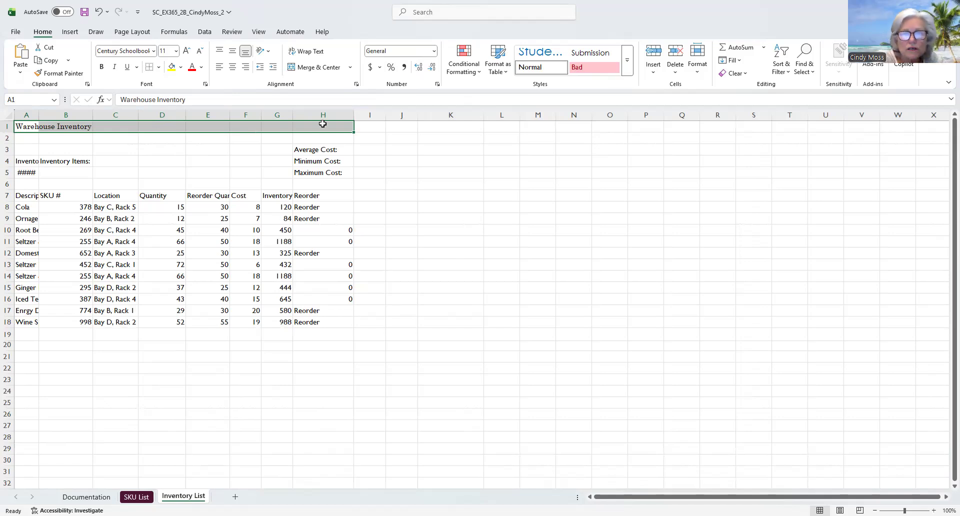
pyautogui.click(318, 67)
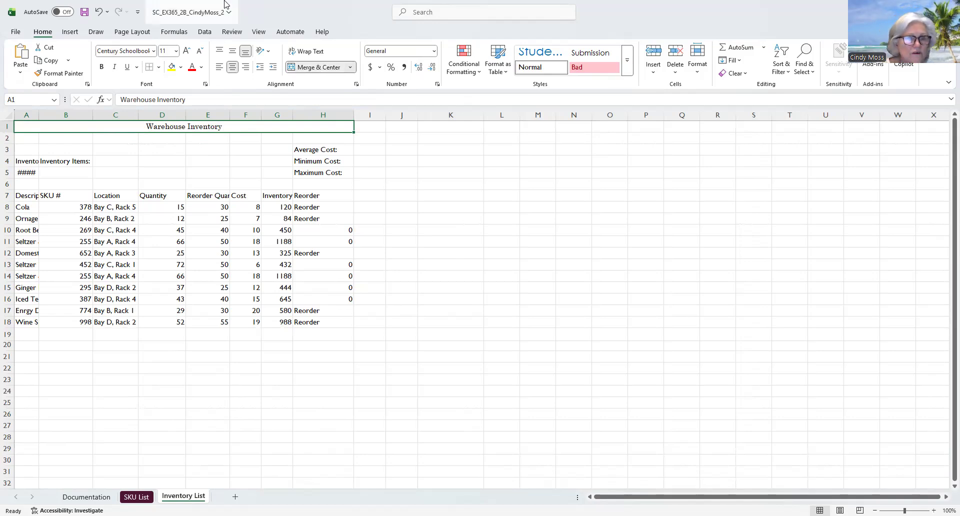
# Set the font of the merged Warehouse Inventory title to Calibri Light at size 24
pyautogui.click(155, 53)
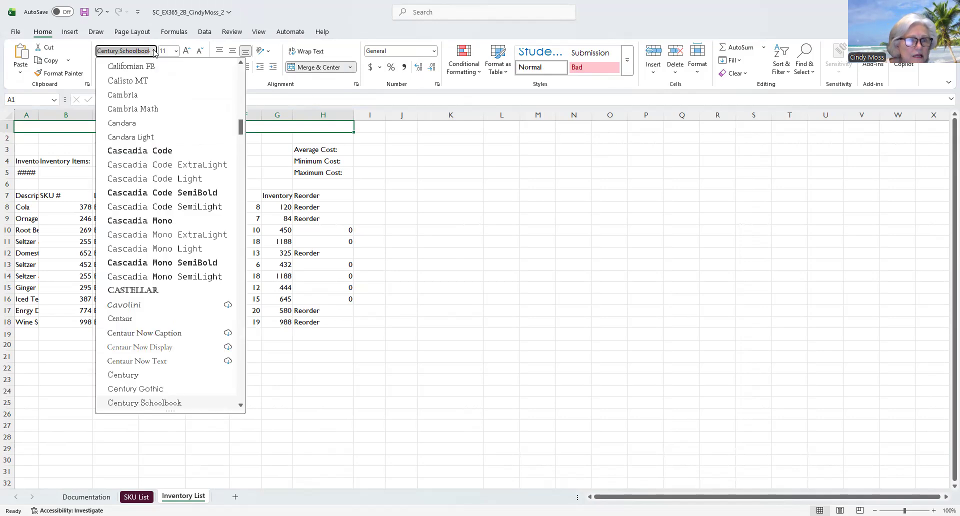
pyautogui.scroll(1, 243, 122)
pyautogui.scroll(3, 242, 122)
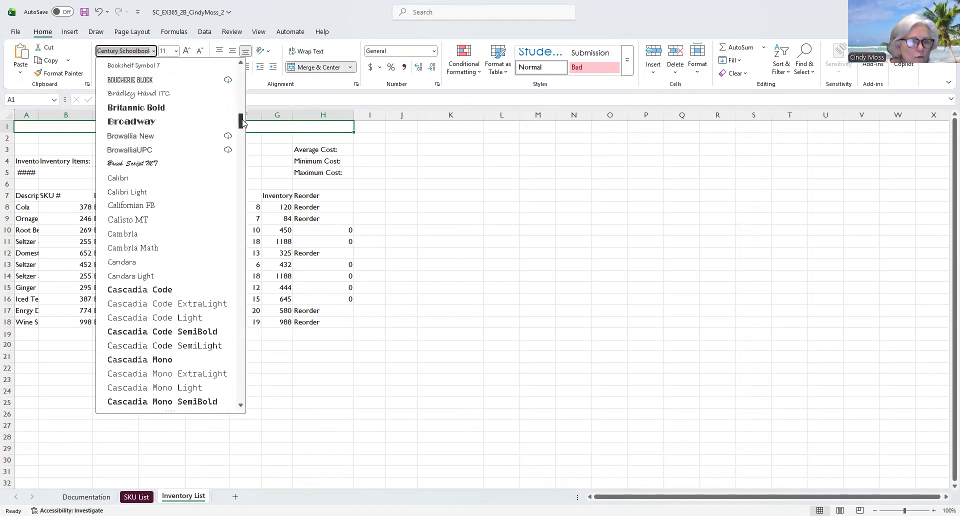
pyautogui.click(134, 192)
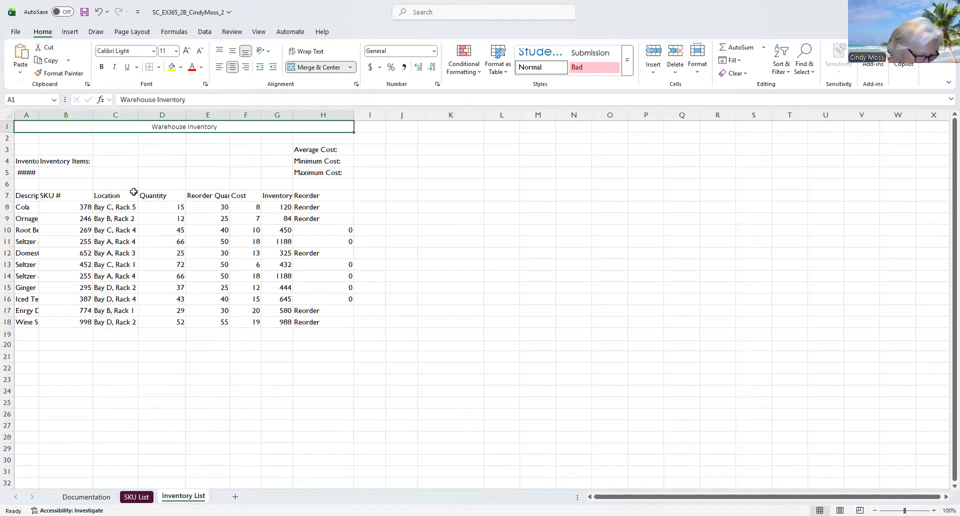
pyautogui.click(176, 51)
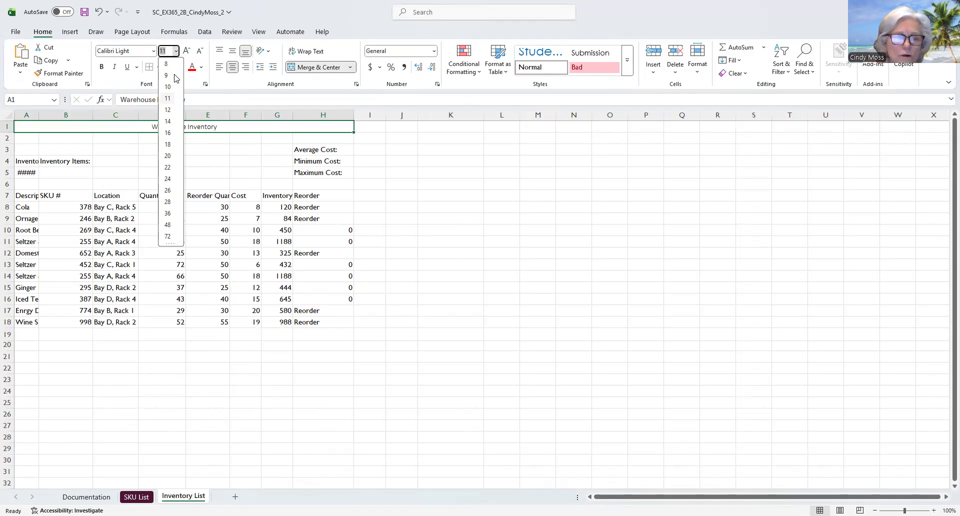
pyautogui.click(171, 178)
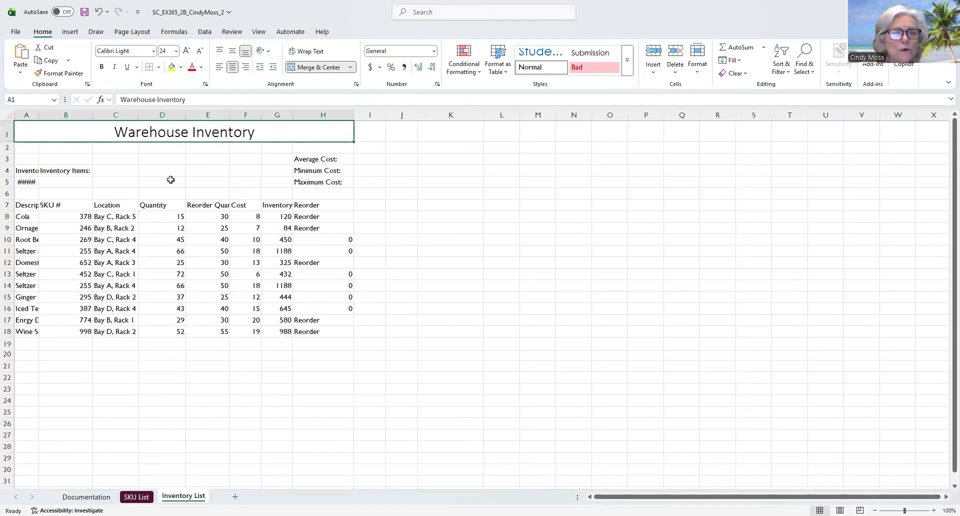
# Color the Warehouse Inventory title with the darker blue base theme color and make it bold
pyautogui.click(202, 66)
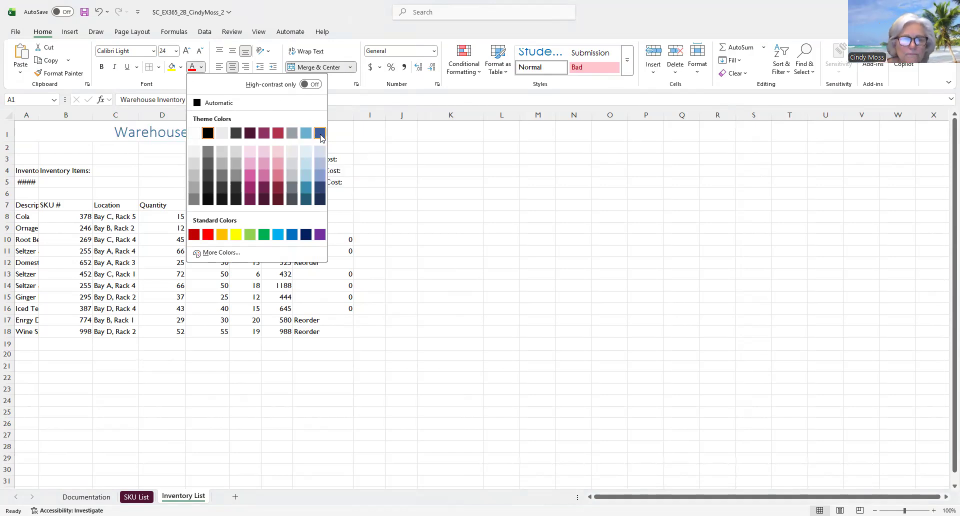
pyautogui.click(321, 134)
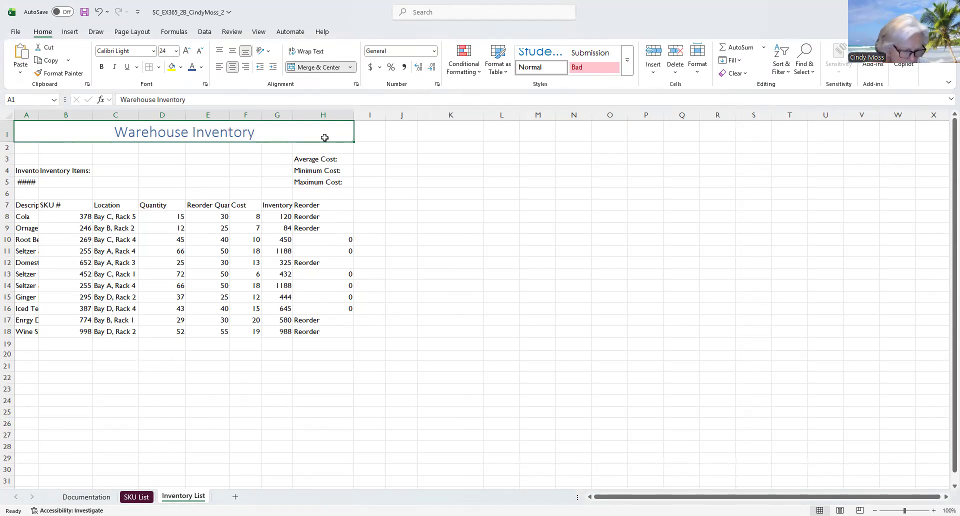
pyautogui.click(102, 67)
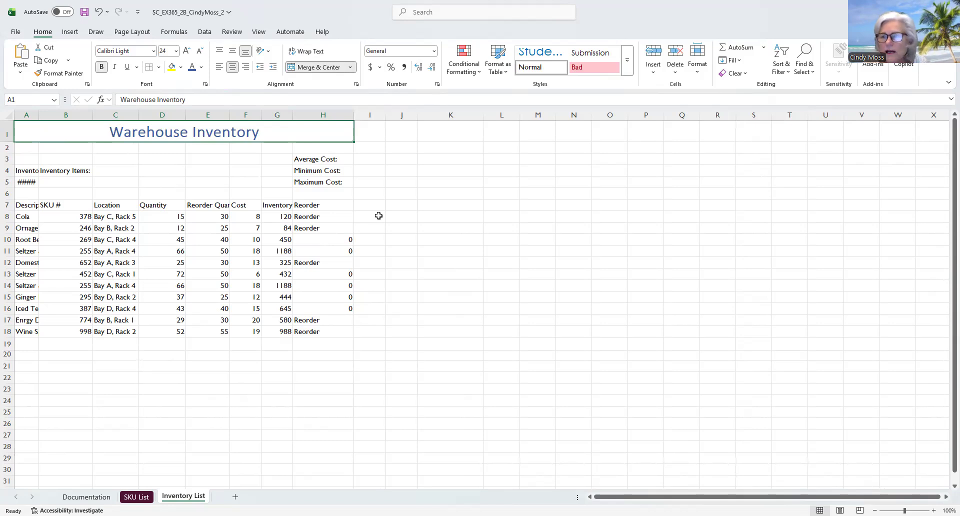
# AutoFit the width of column A to its contents
pyautogui.doubleClick(37, 114)
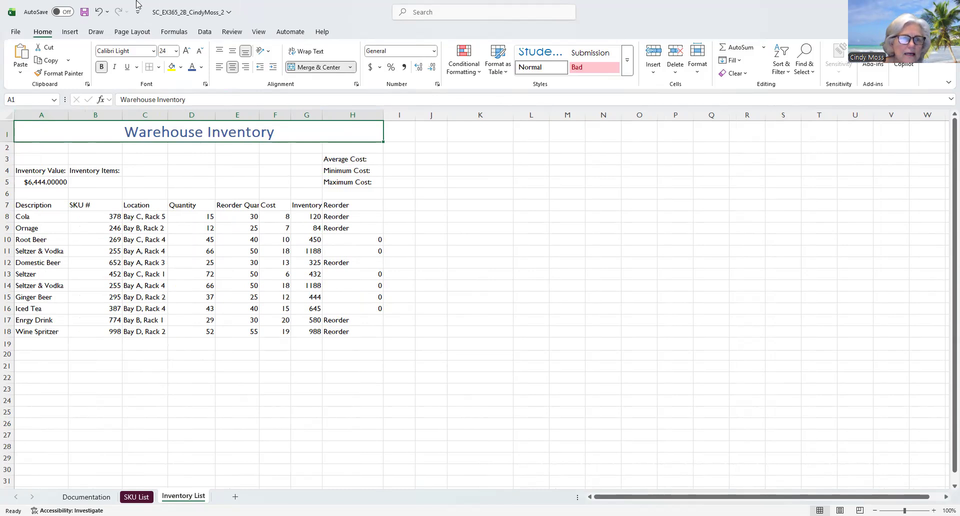
# Undo the last column width change and AutoFit the entire column A to its contents again
pyautogui.click(99, 12)
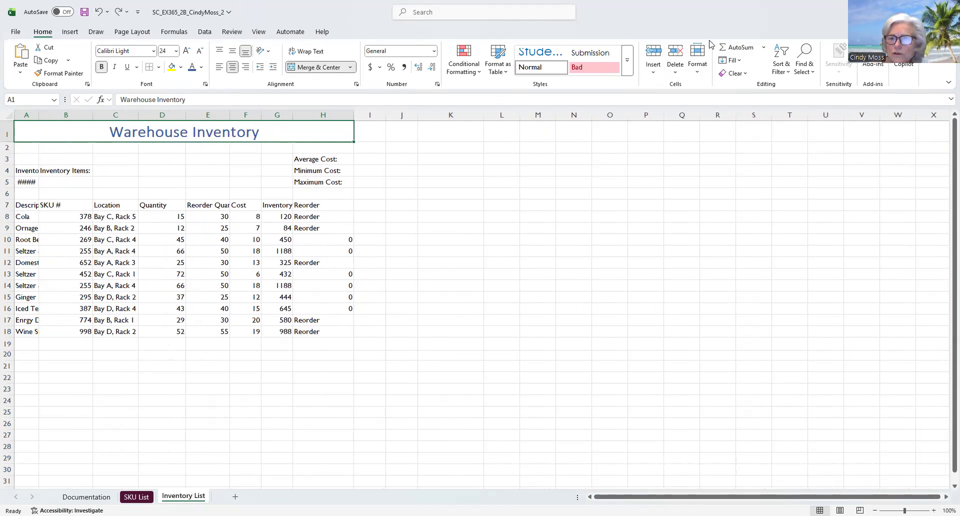
pyautogui.click(698, 75)
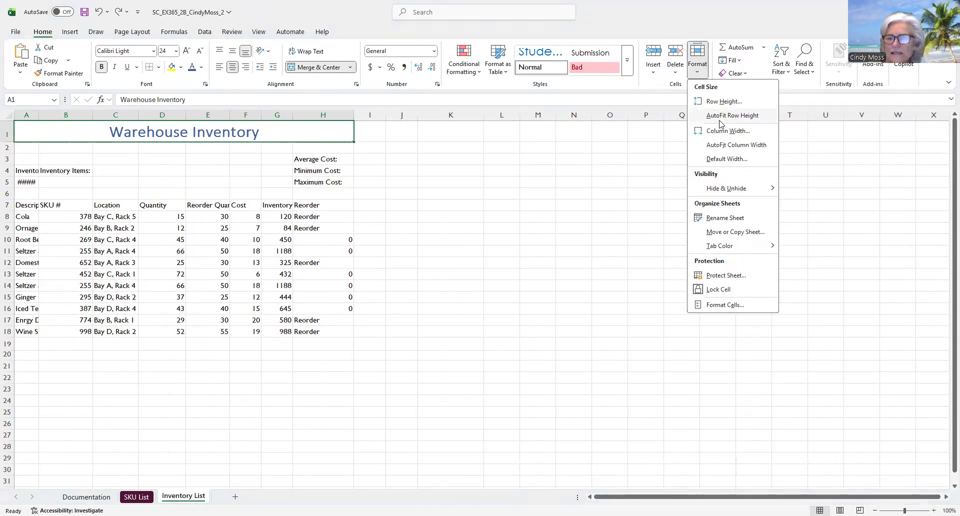
pyautogui.click(730, 146)
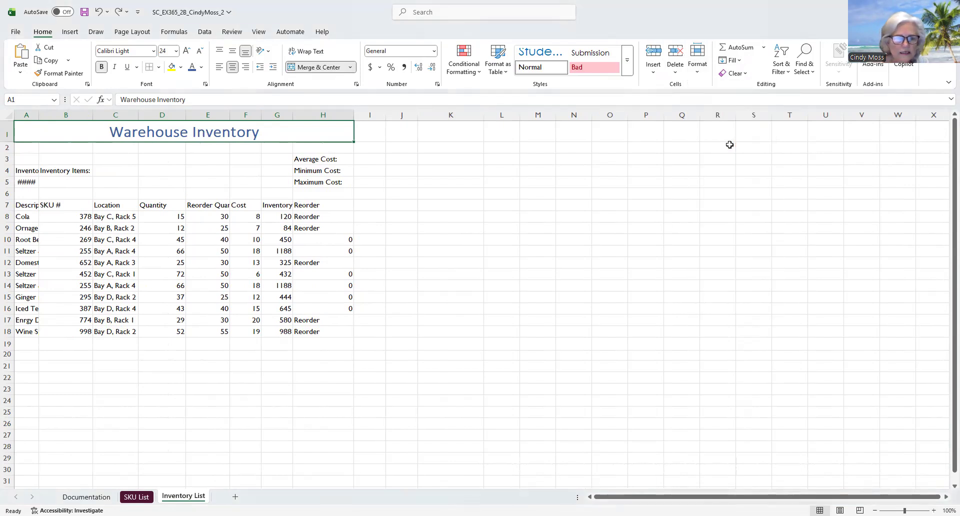
pyautogui.click(29, 115)
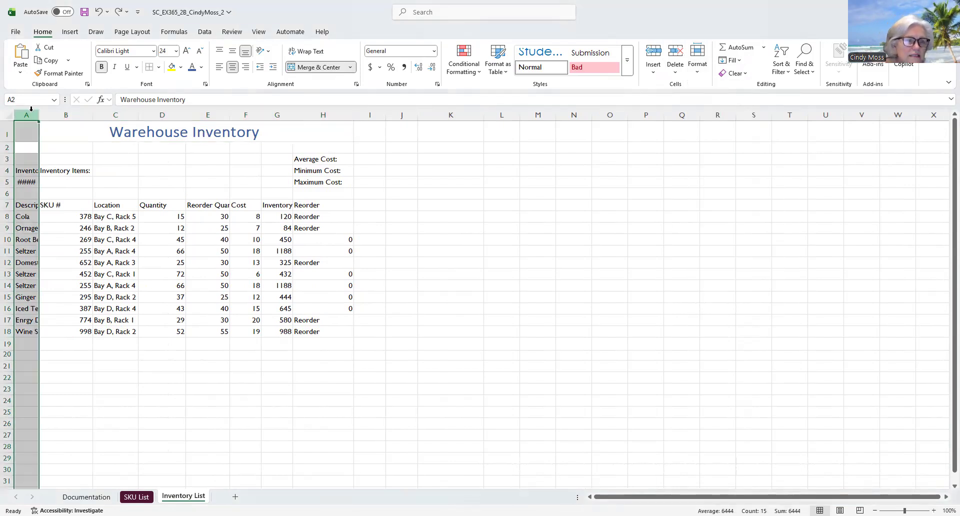
pyautogui.click(697, 76)
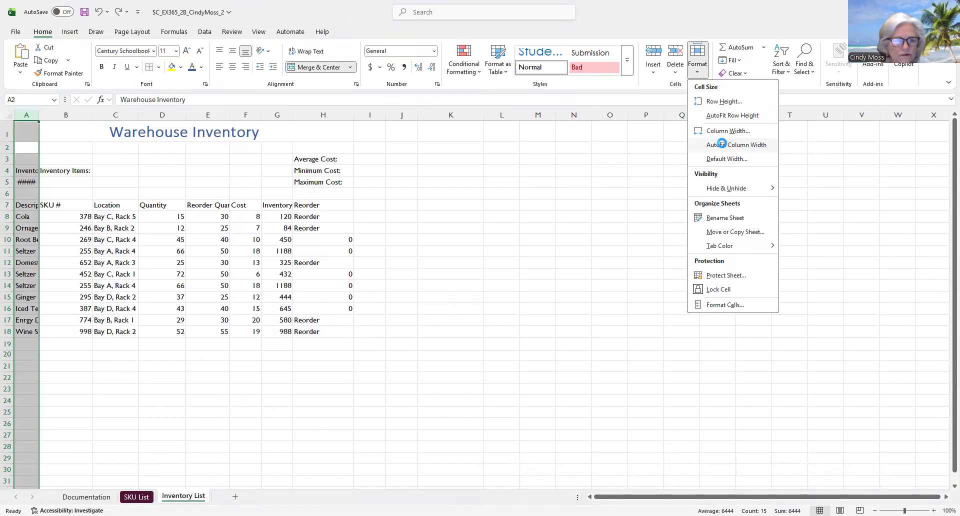
pyautogui.click(723, 142)
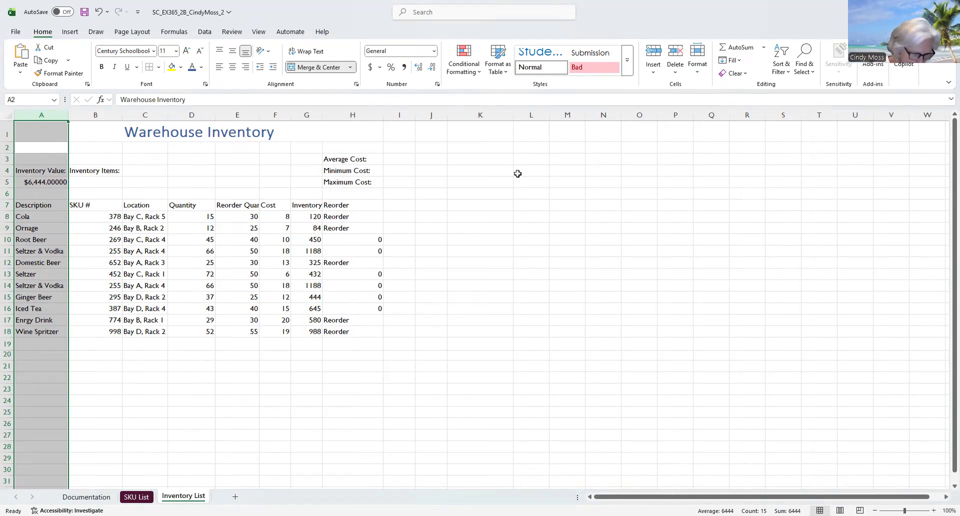
# Set the width of column E to 8.5 and wrap the Reorder Quantity heading in cell E7
pyautogui.click(245, 115)
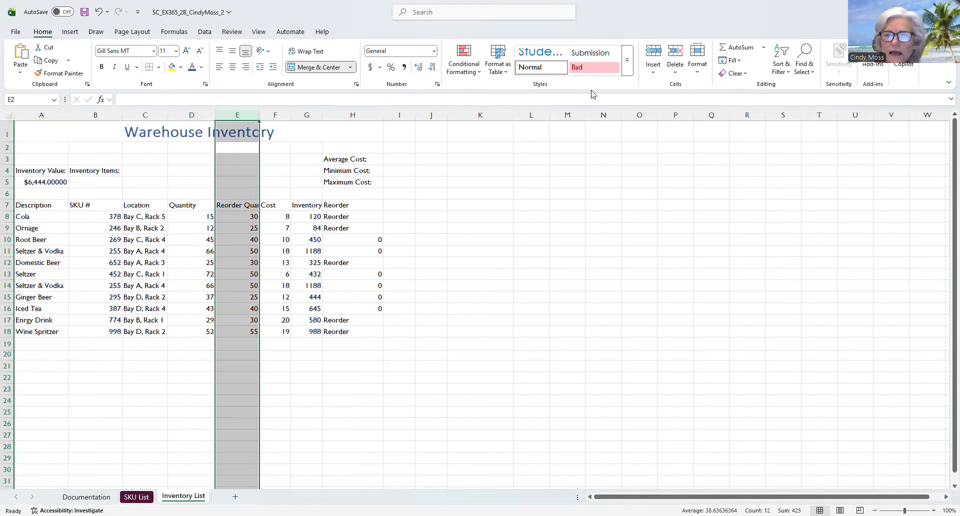
pyautogui.click(697, 73)
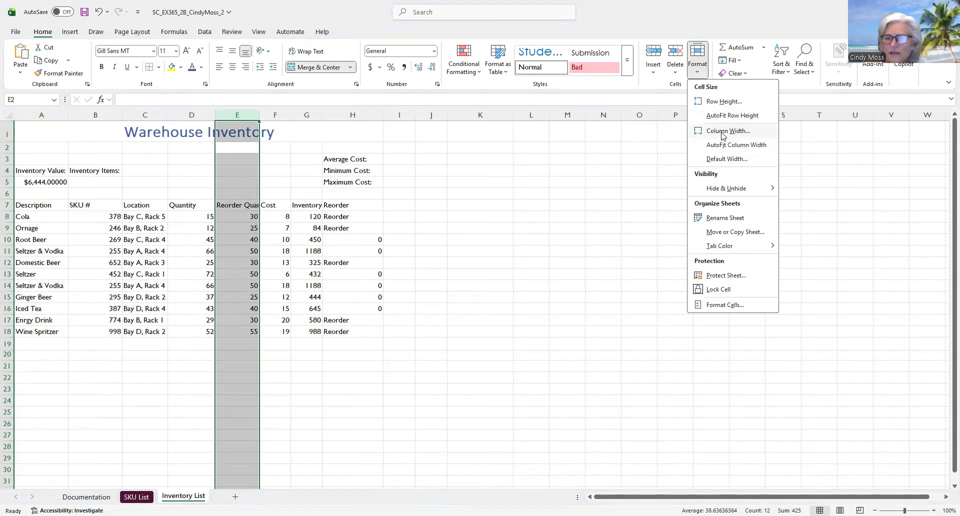
pyautogui.click(723, 135)
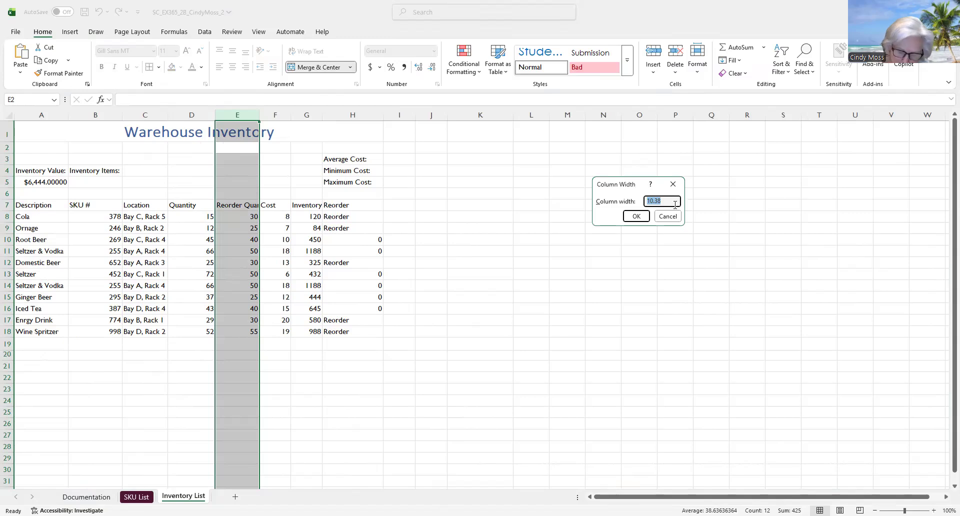
pyautogui.write('8.50')
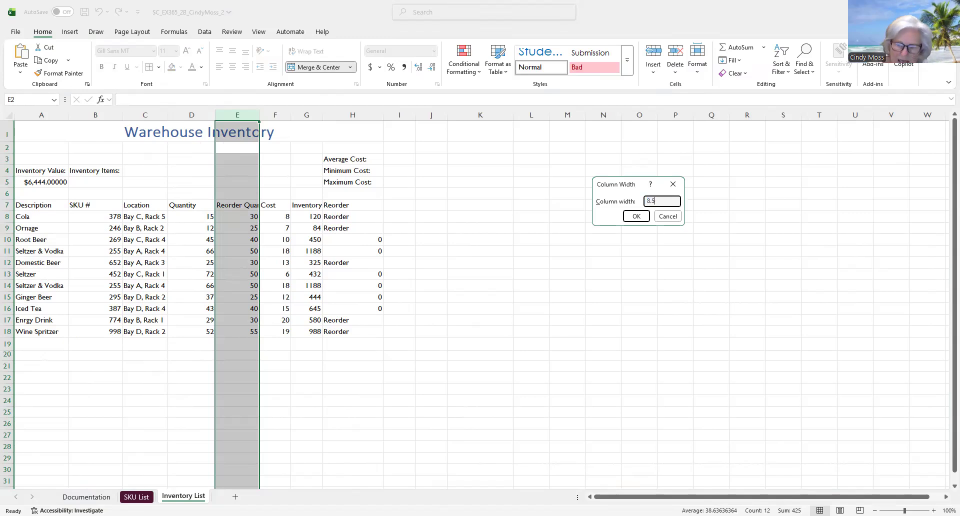
pyautogui.click(636, 216)
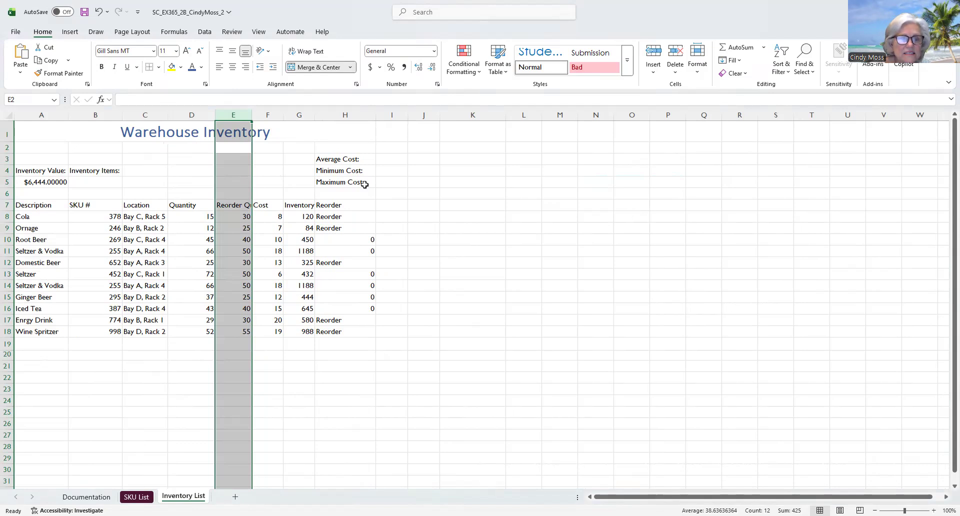
pyautogui.click(243, 208)
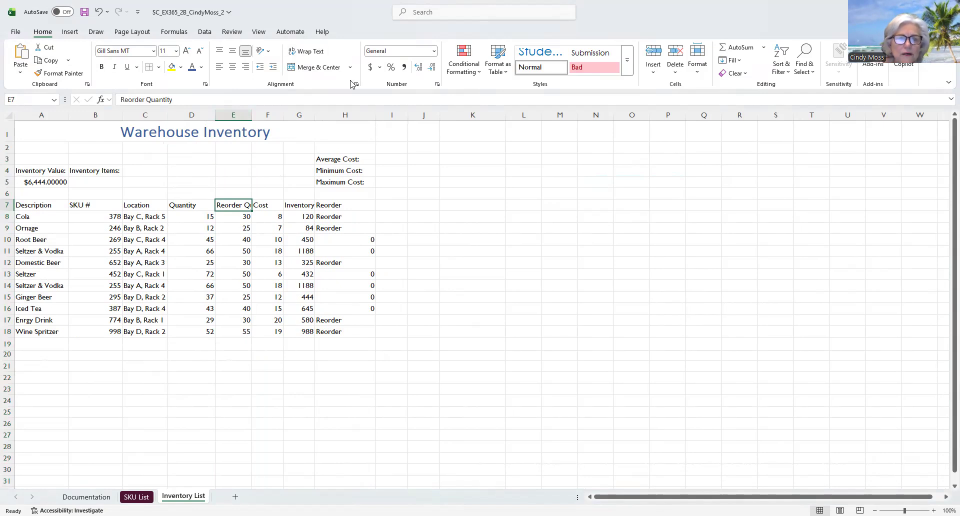
pyautogui.click(316, 55)
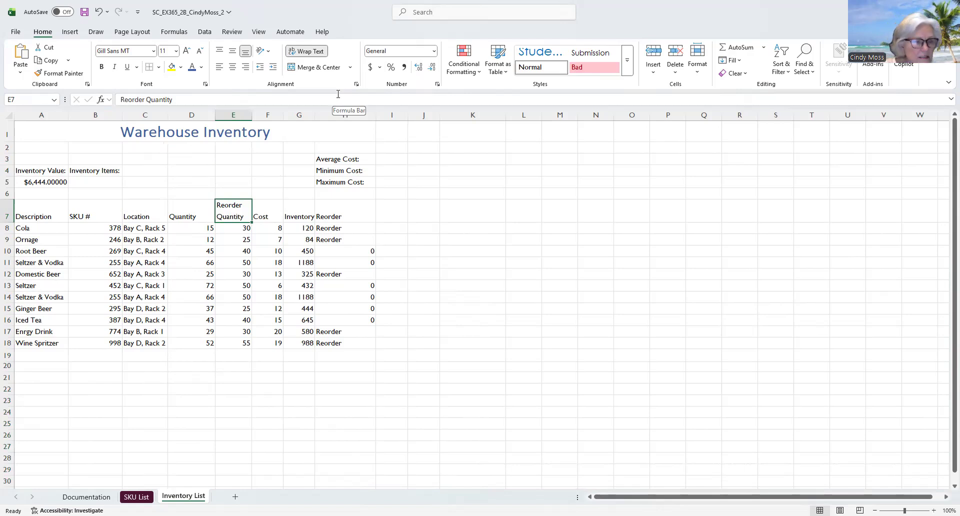
# Add a conditional formatting rule to A8:A18 that highlights duplicate values with Light Red Fill with Dark Red Text
pyautogui.moveTo(25, 228); pyautogui.dragTo(41, 345)
pyautogui.hotkey('ctrl', 'c')
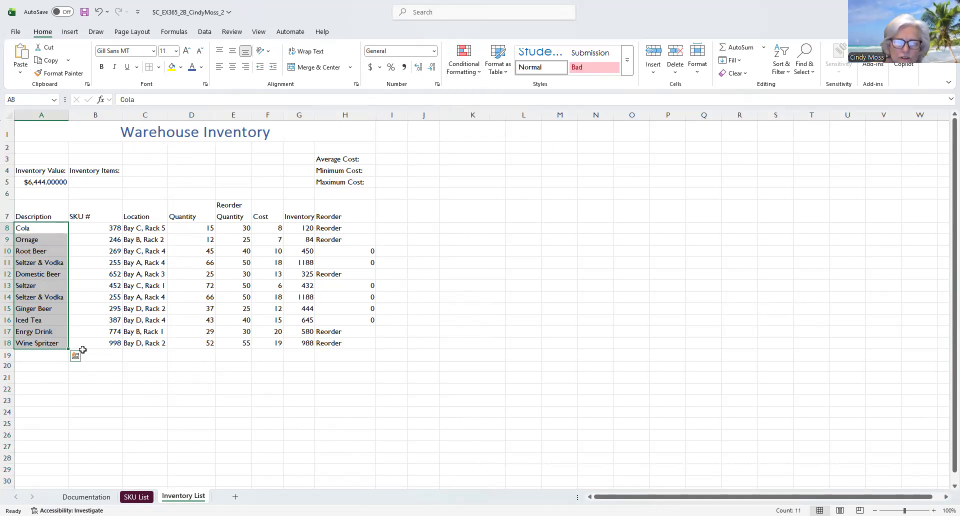
pyautogui.click(480, 75)
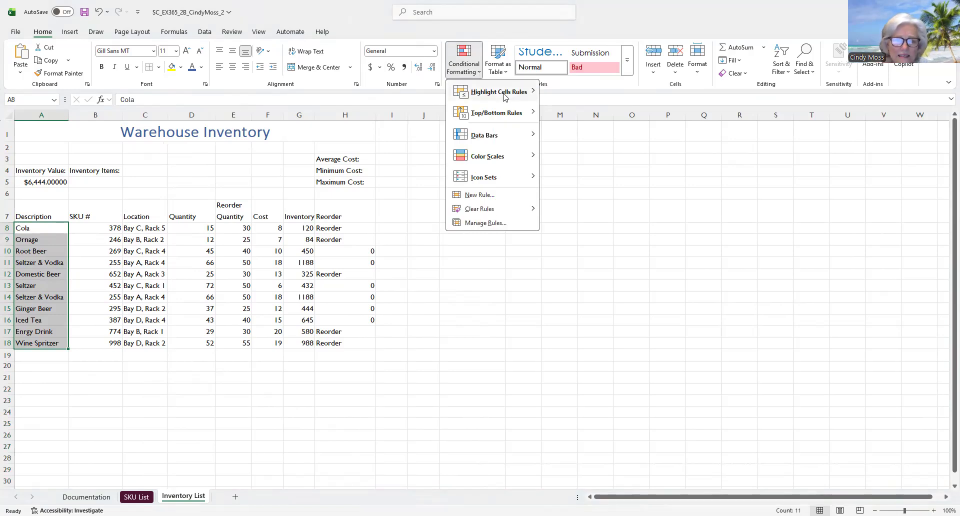
pyautogui.moveTo(505, 97)
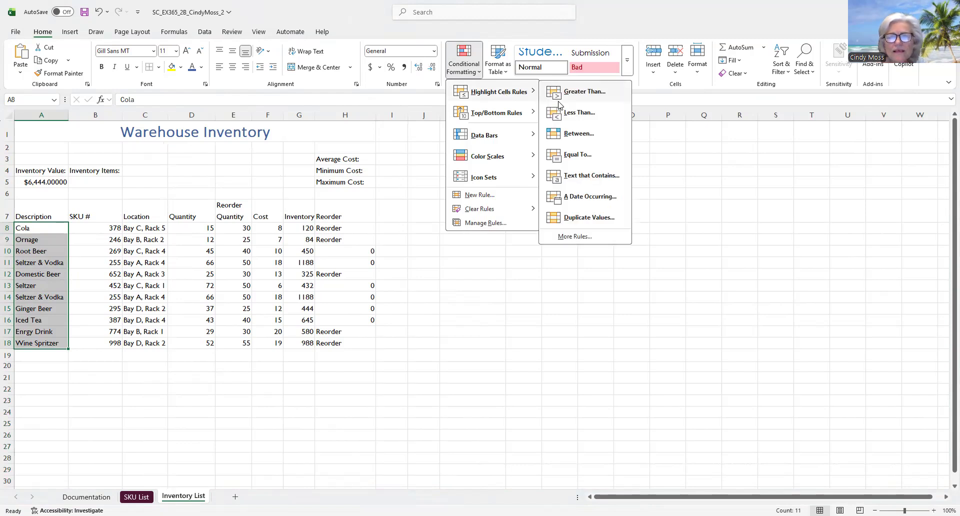
pyautogui.click(586, 218)
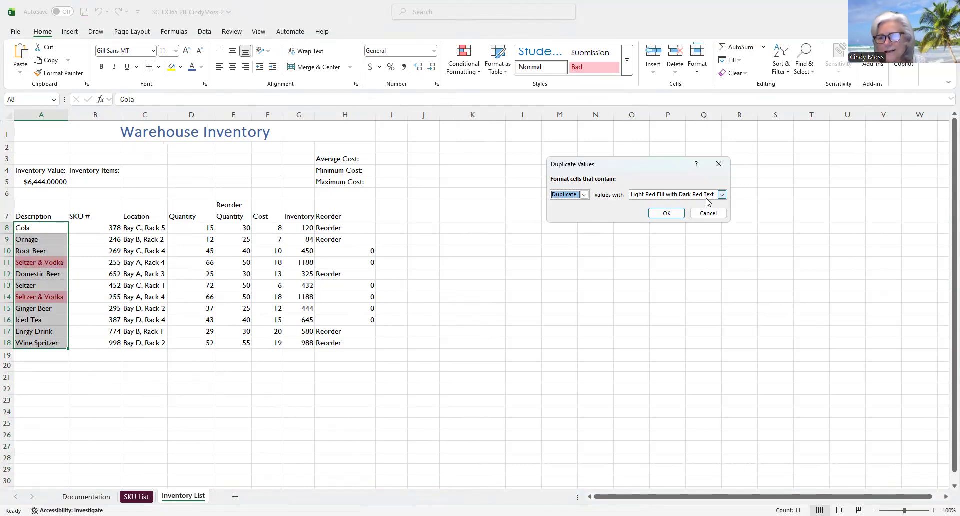
pyautogui.click(668, 213)
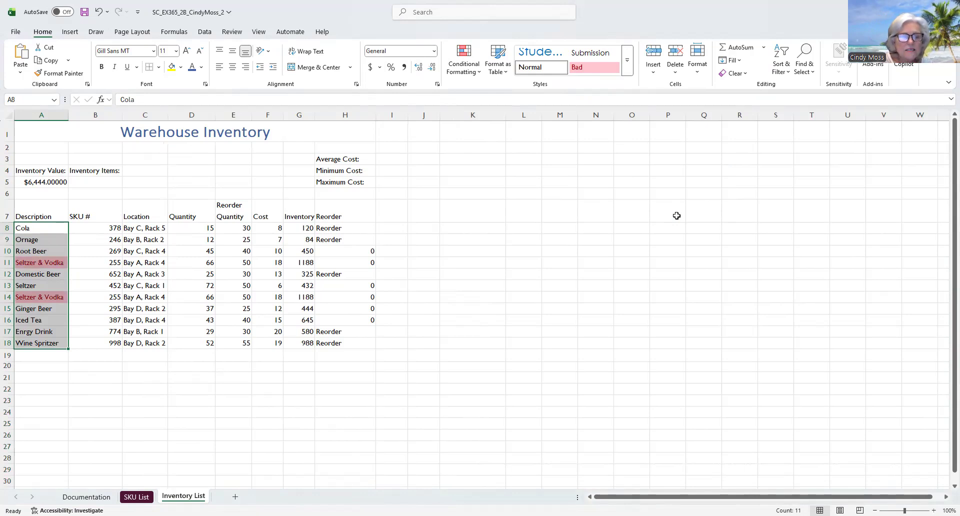
pyautogui.hotkey('ctrl', 'v')
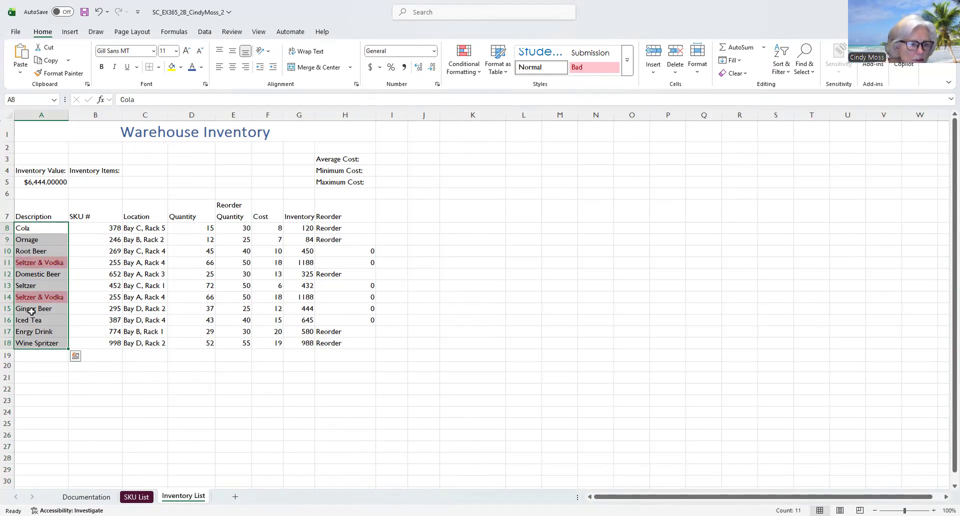
pyautogui.click(148, 379)
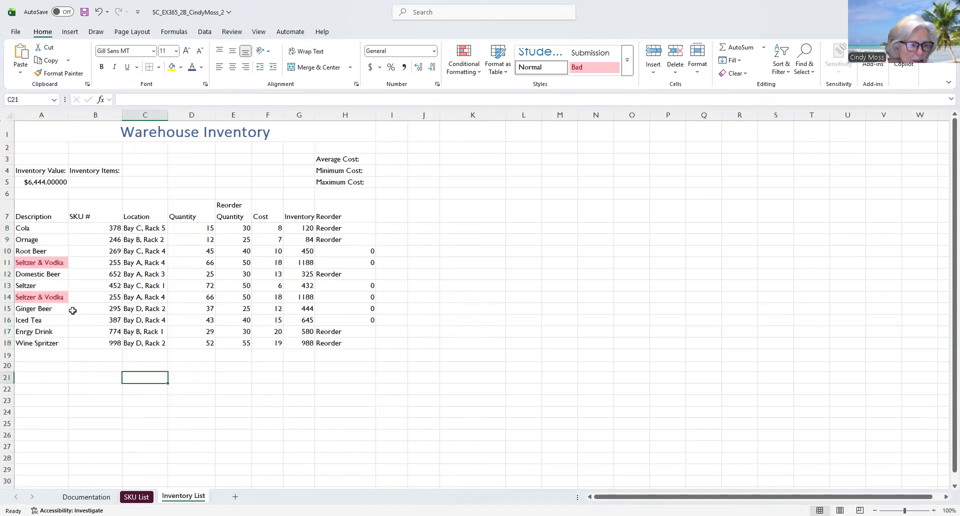
# Delete row 14, which holds the second Seltzer & Vodka entry
pyautogui.click(8, 297)
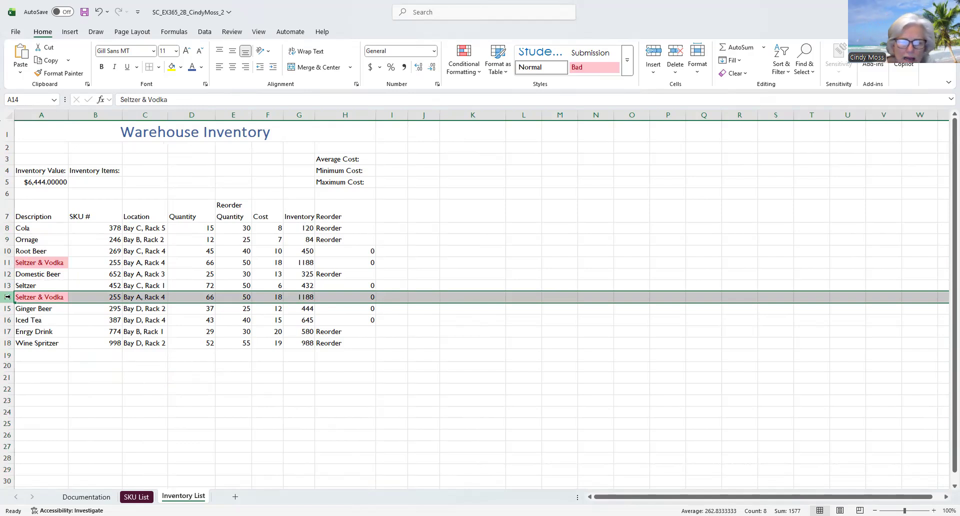
pyautogui.rightClick(178, 297)
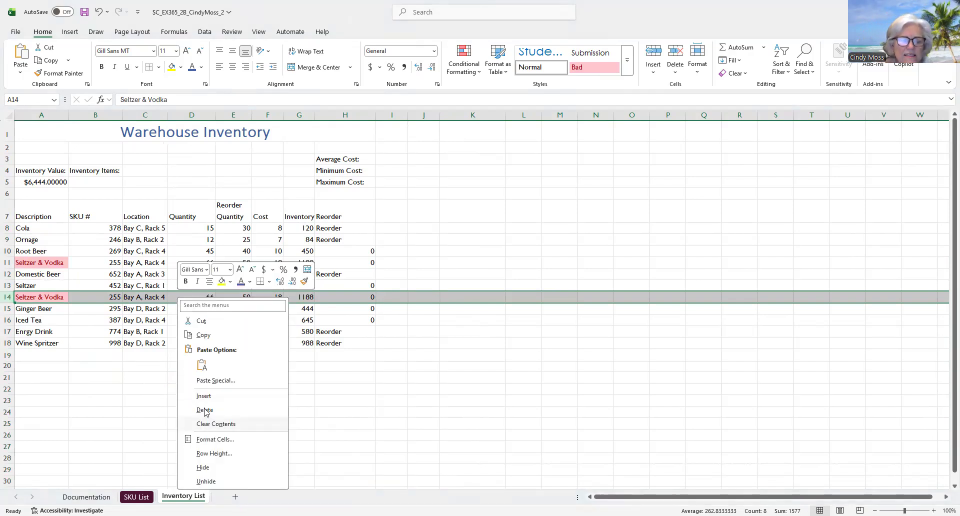
pyautogui.click(205, 410)
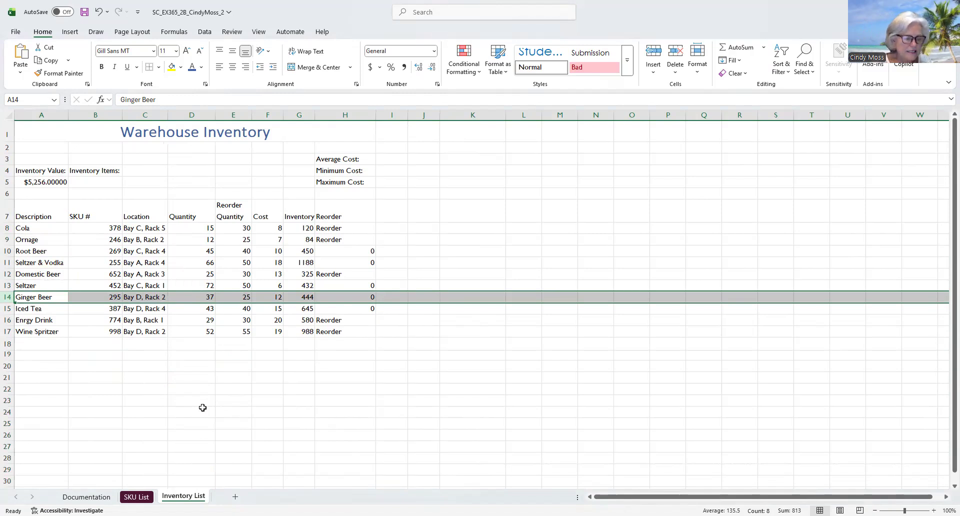
pyautogui.click(464, 330)
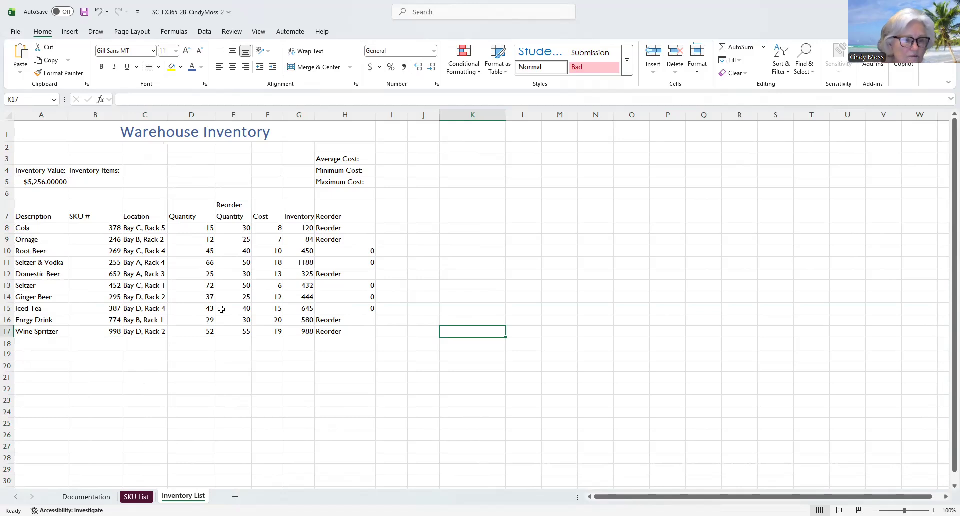
# Fill the range A4:B5 with the lightest tint of the dark plum theme color
pyautogui.click(36, 172)
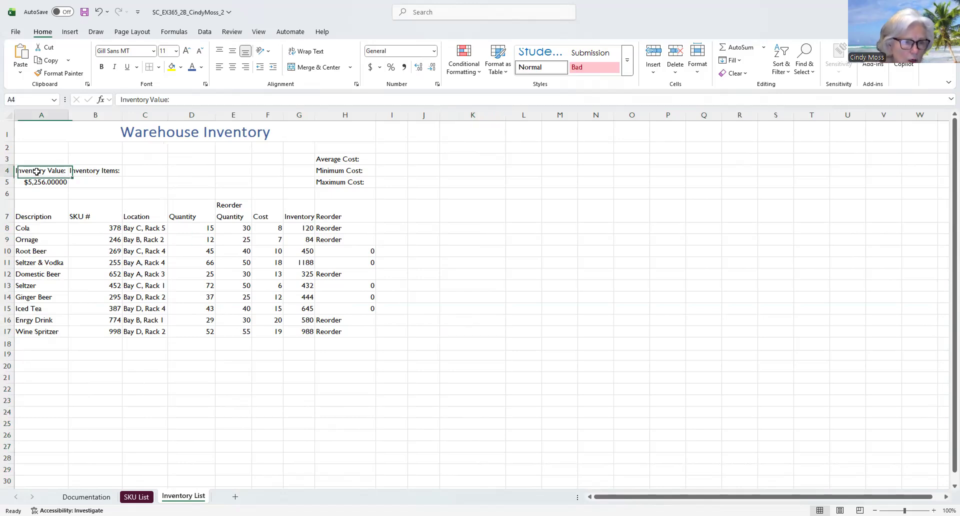
pyautogui.moveTo(36, 171); pyautogui.dragTo(89, 183)
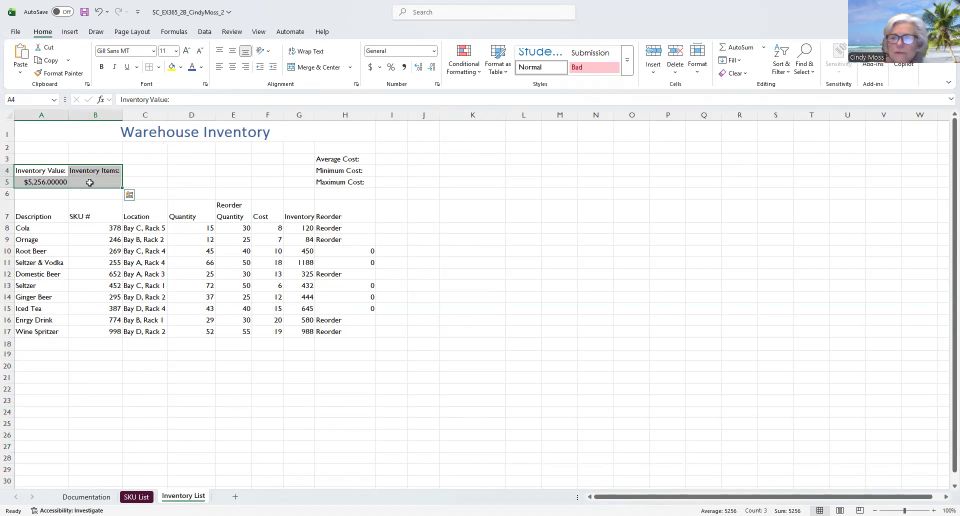
pyautogui.click(181, 67)
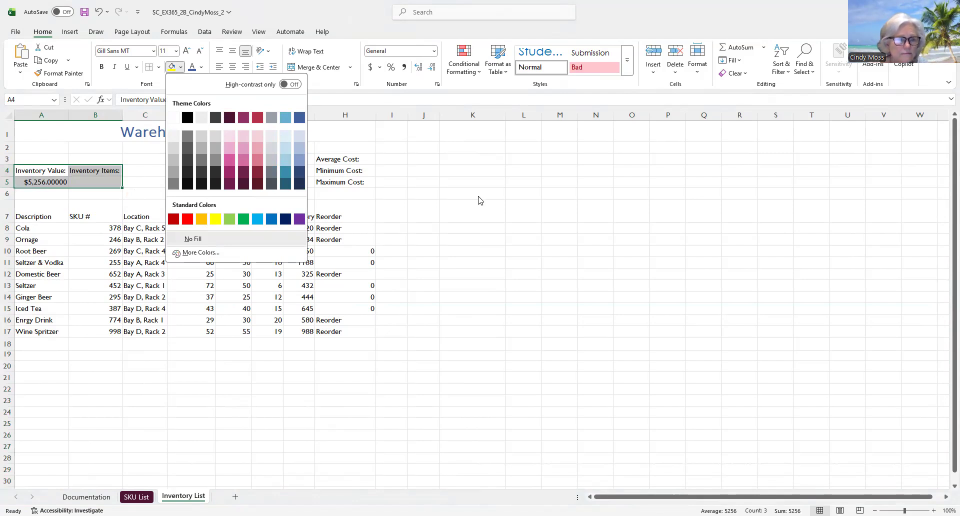
pyautogui.click(230, 138)
pyautogui.click(524, 171)
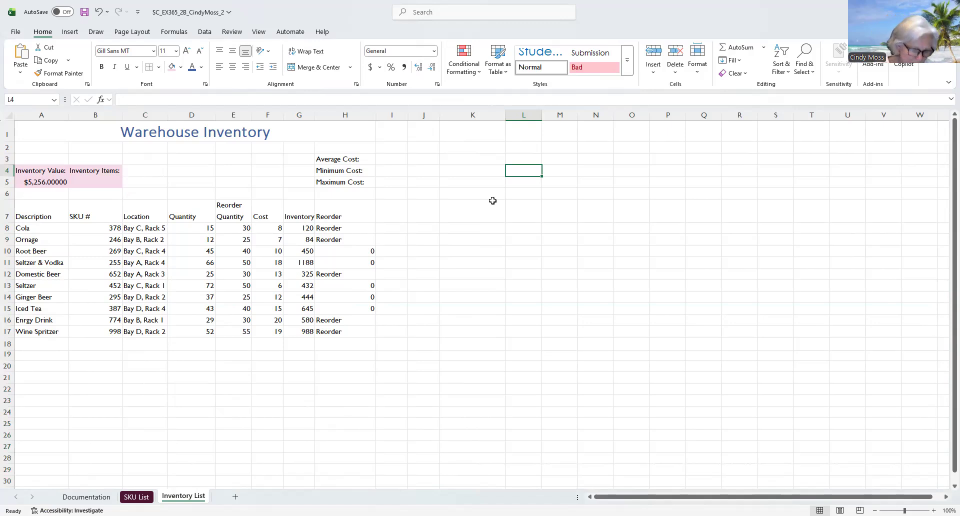
# Format the Inventory Value amount in cell A5 to show two decimal places
pyautogui.click(40, 183)
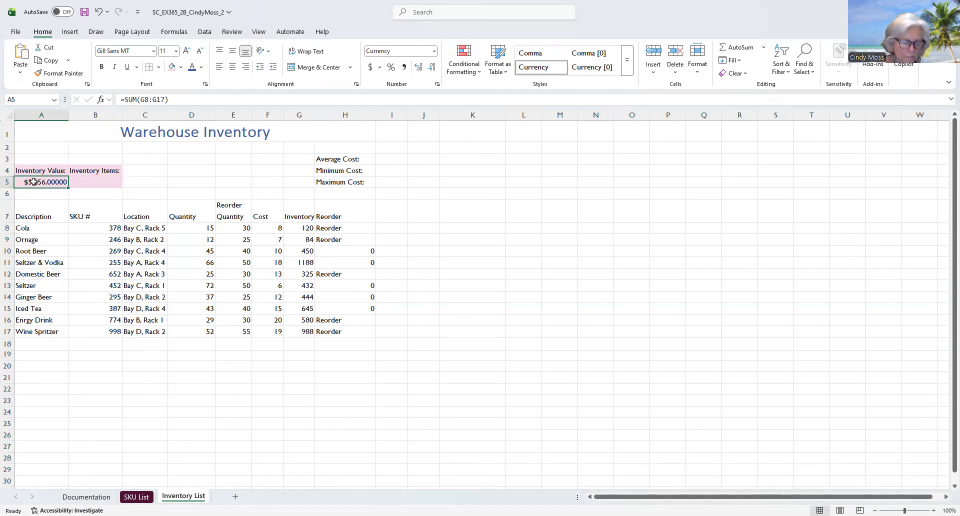
pyautogui.click(419, 68)
pyautogui.click(419, 68)
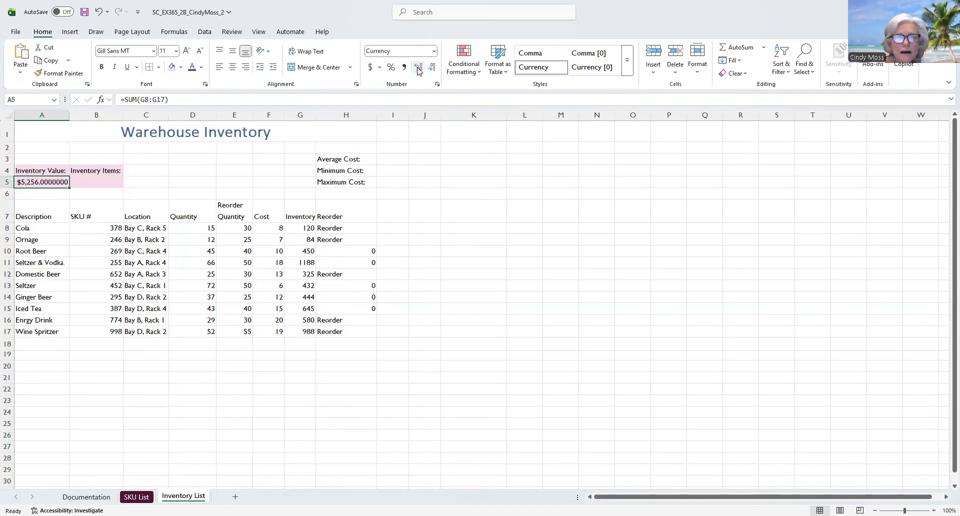
pyautogui.click(433, 69)
pyautogui.click(433, 70)
pyautogui.click(433, 70)
pyautogui.click(433, 69)
pyautogui.click(433, 69)
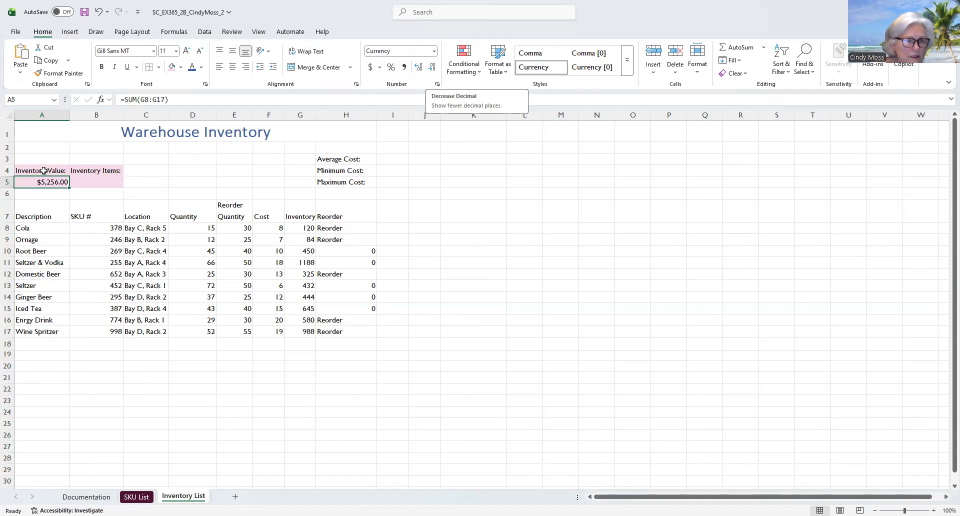
# Insert a COUNTA function in B5 that counts the inventory items in A8:A17
pyautogui.click(99, 185)
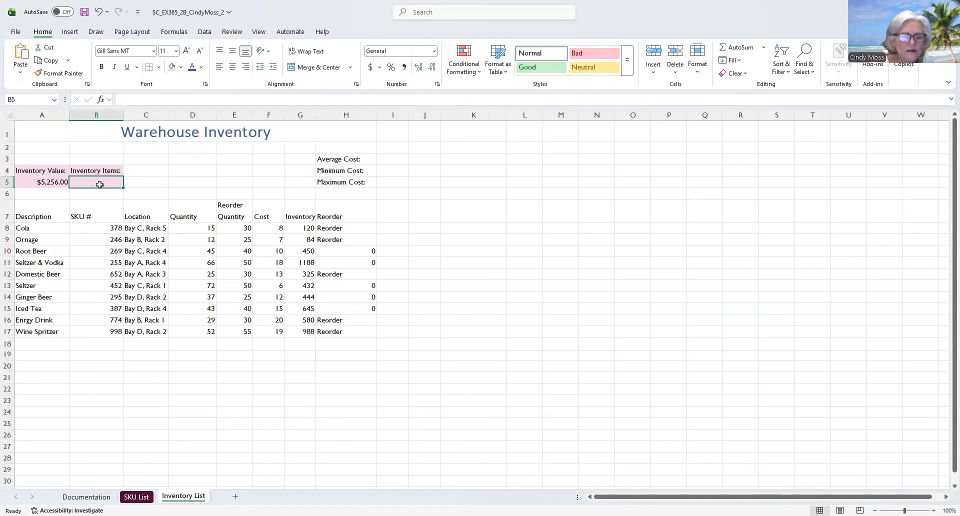
pyautogui.click(110, 101)
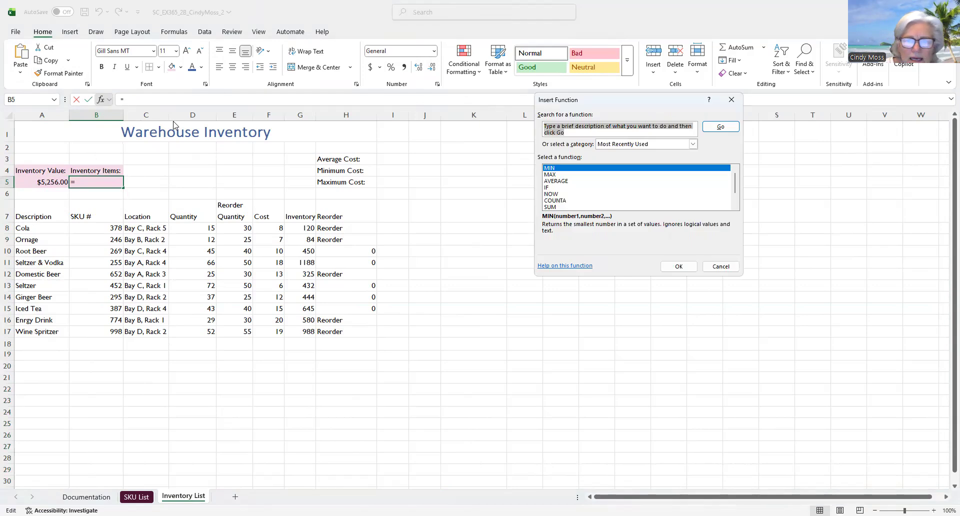
pyautogui.click(561, 201)
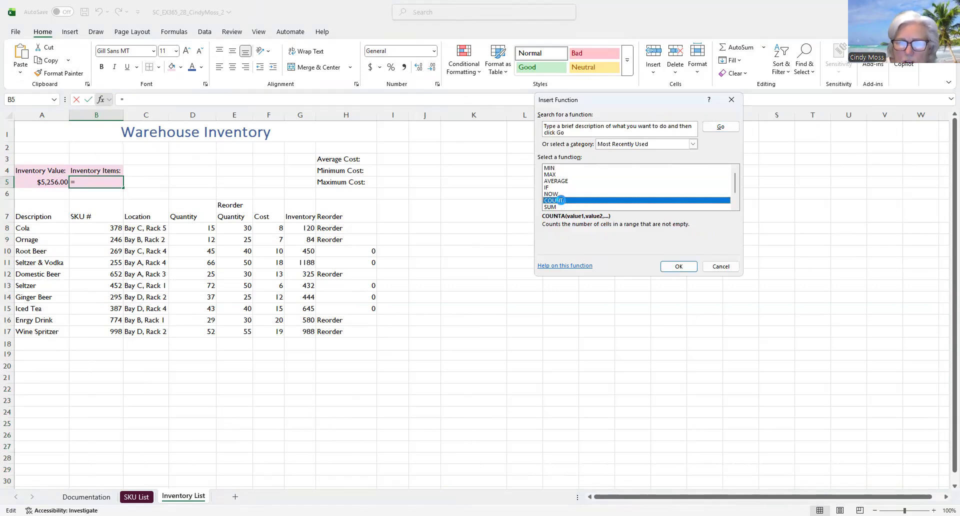
pyautogui.click(678, 266)
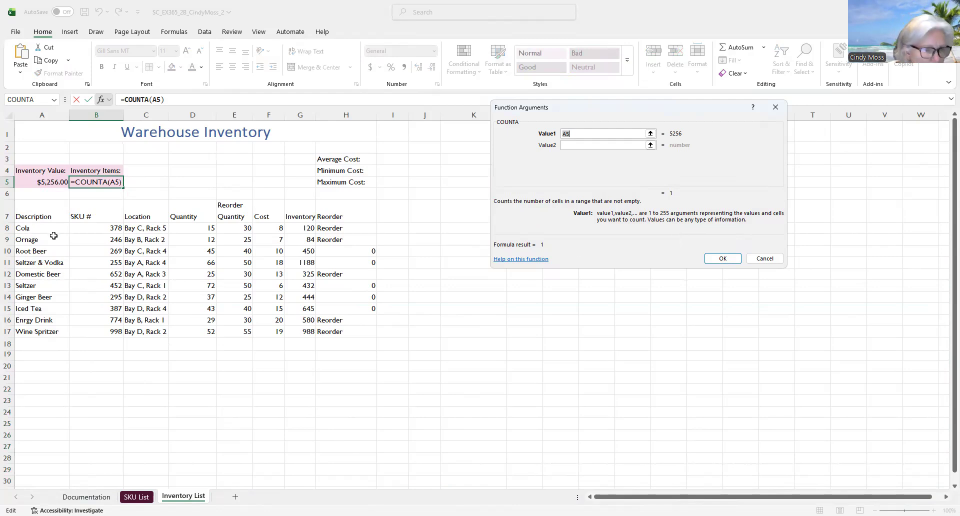
pyautogui.click(29, 229)
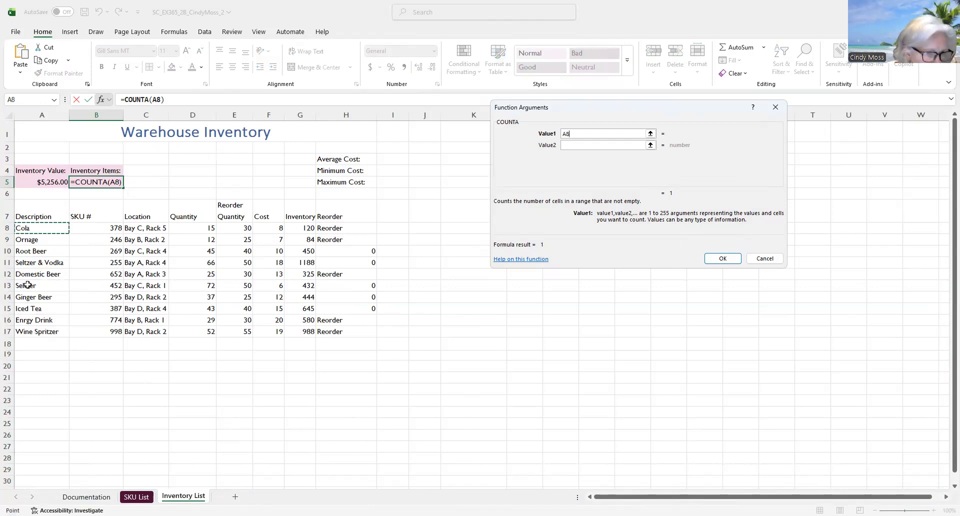
pyautogui.keyDown('shift'); pyautogui.click(22, 254); pyautogui.keyUp('shift')
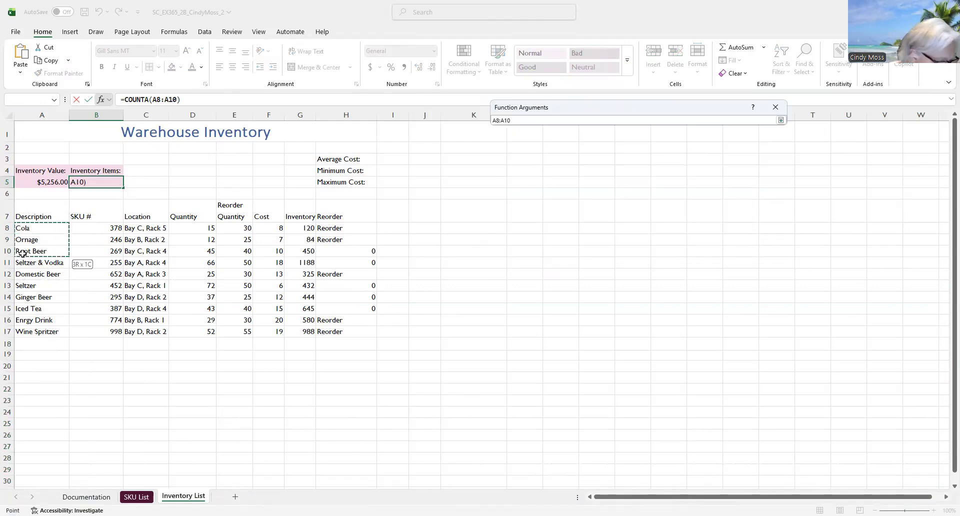
pyautogui.moveTo(23, 254); pyautogui.dragTo(26, 273)
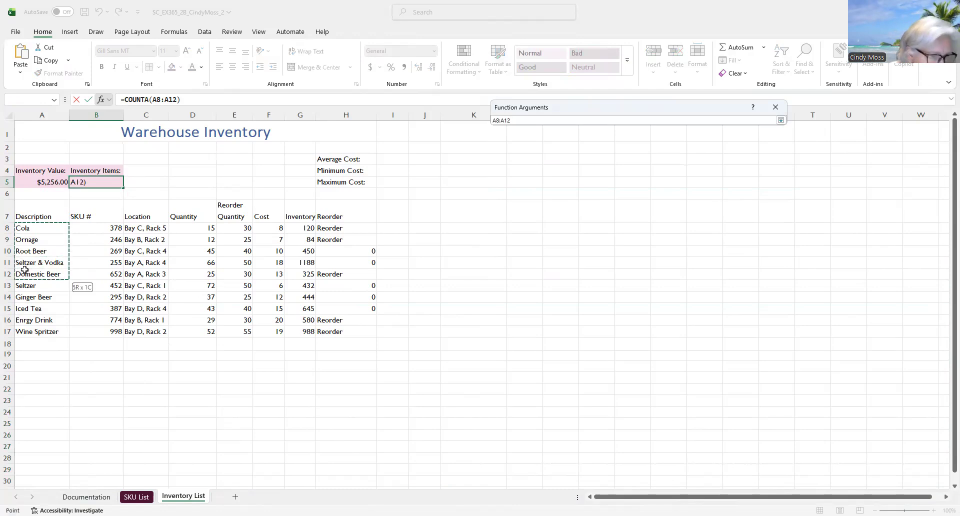
pyautogui.keyDown('shift'); pyautogui.click(29, 329); pyautogui.keyUp('shift')
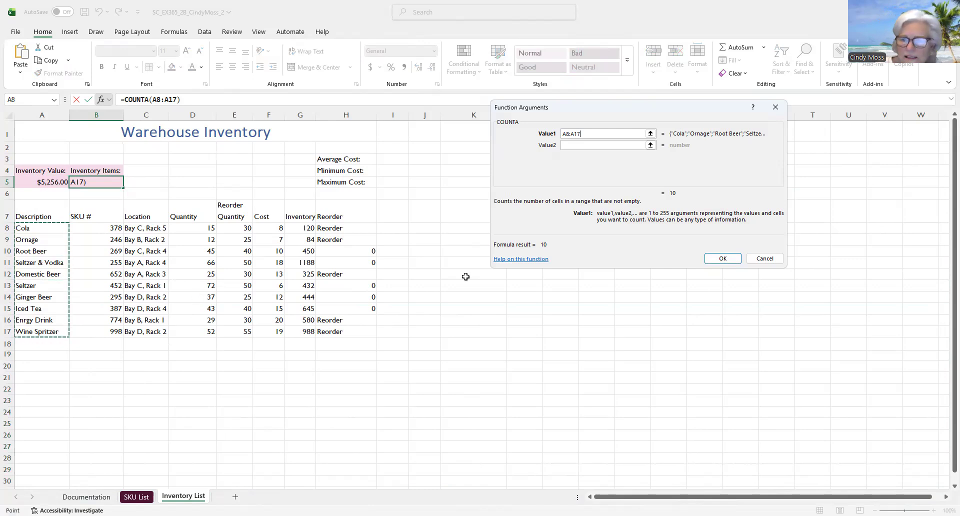
pyautogui.click(721, 259)
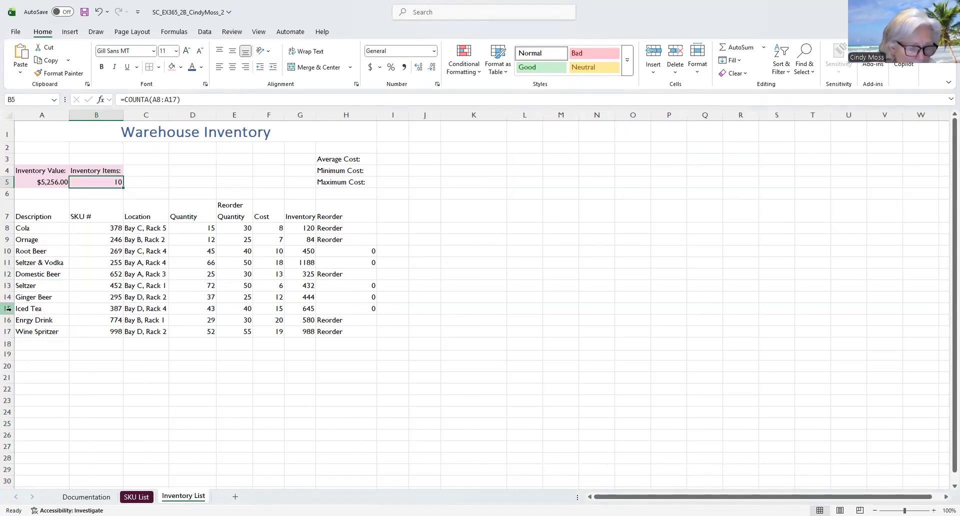
# Apply the Accent3 cell style to the table header cells A7:H7
pyautogui.click(27, 217)
pyautogui.moveTo(26, 217); pyautogui.dragTo(338, 216)
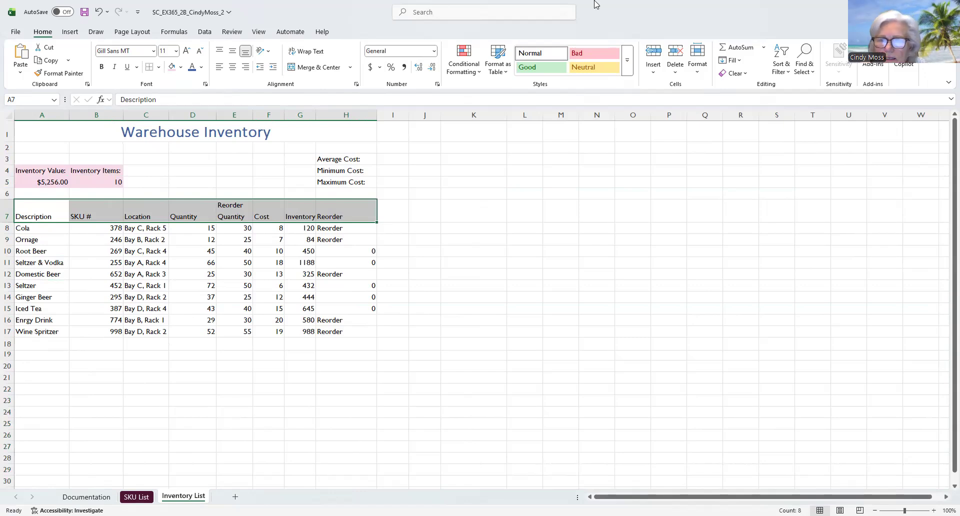
pyautogui.click(627, 73)
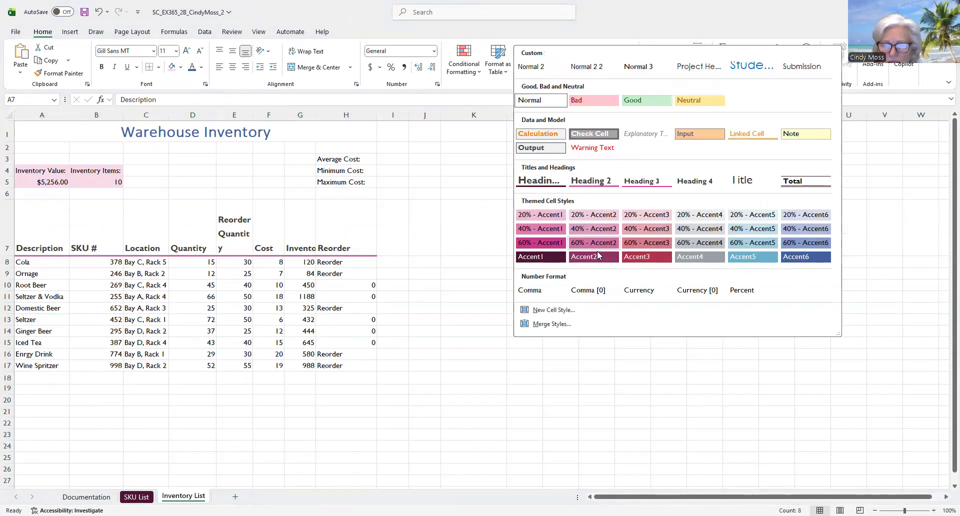
pyautogui.click(645, 259)
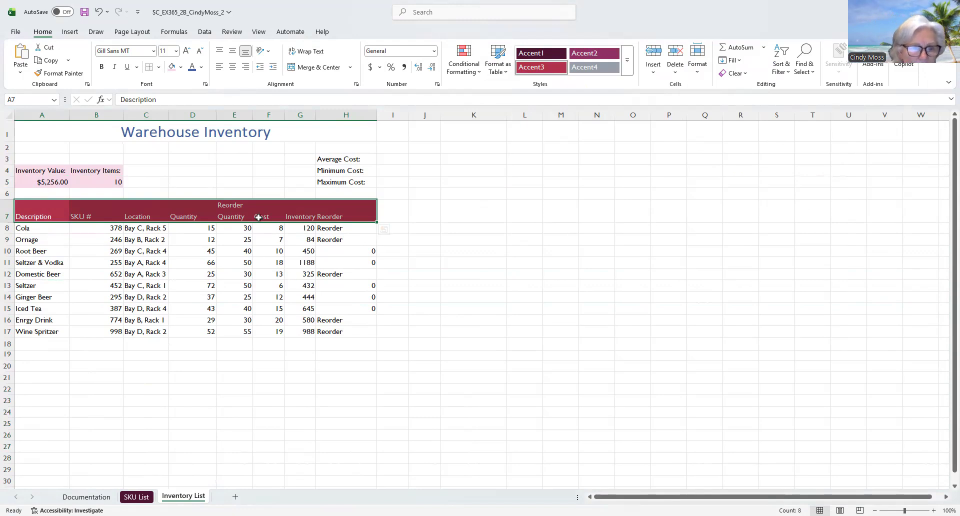
# Apply the Accounting number format to the Cost and Inventory Value amounts in F8:G17
pyautogui.click(270, 228)
pyautogui.click(258, 215)
pyautogui.click(270, 229)
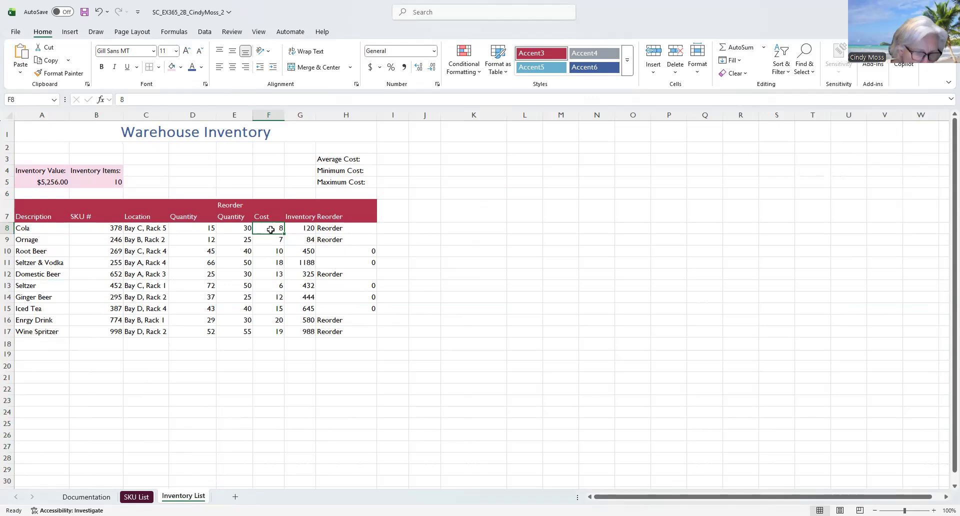
pyautogui.moveTo(270, 229); pyautogui.dragTo(293, 232)
pyautogui.moveTo(296, 262); pyautogui.dragTo(290, 328)
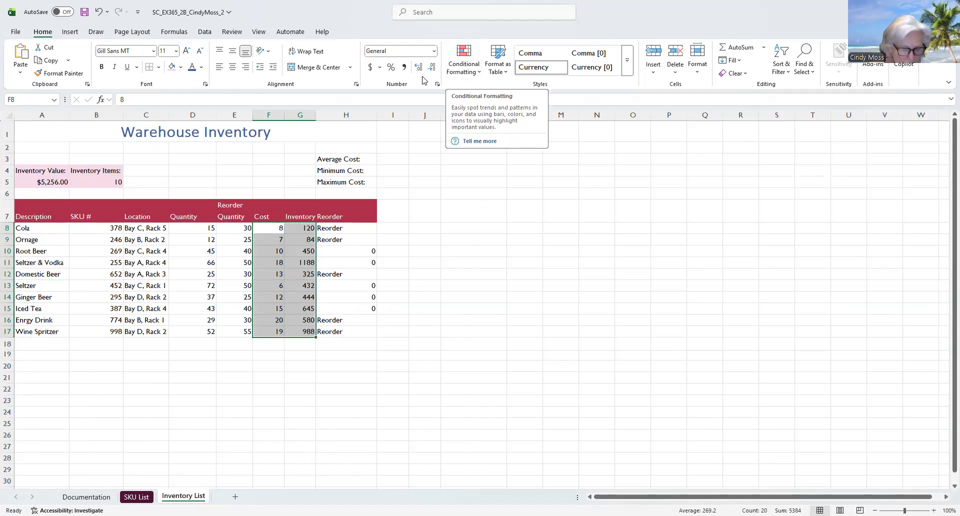
pyautogui.click(434, 51)
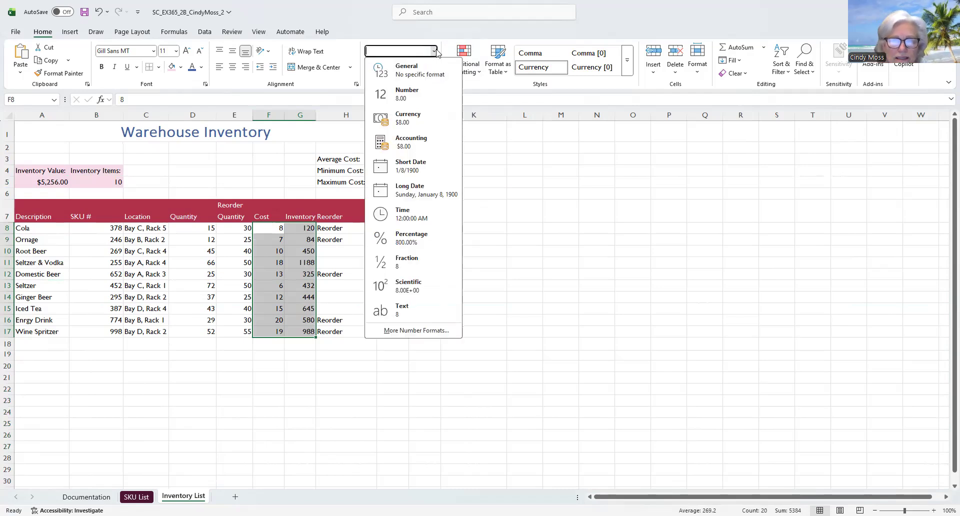
pyautogui.click(406, 147)
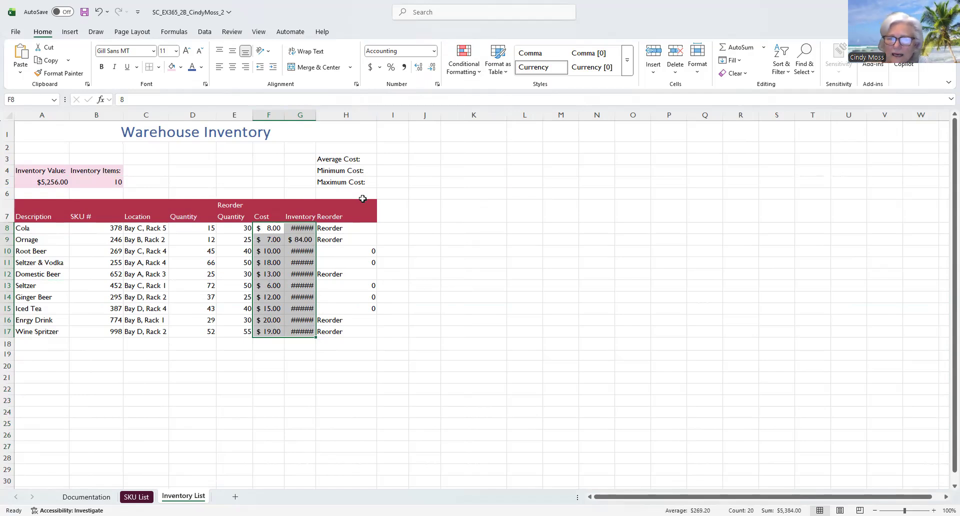
# AutoFit the width of column G to show its full heading and amounts
pyautogui.click(303, 114)
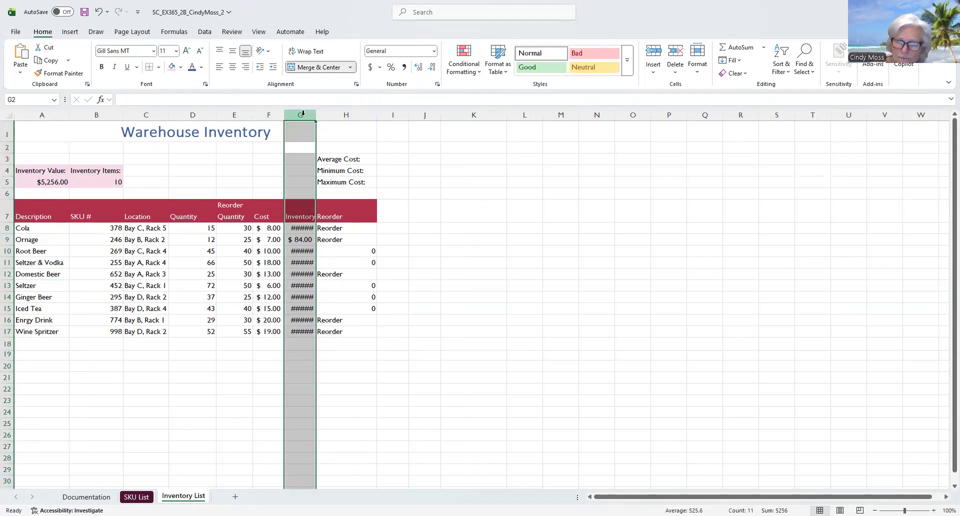
pyautogui.click(697, 74)
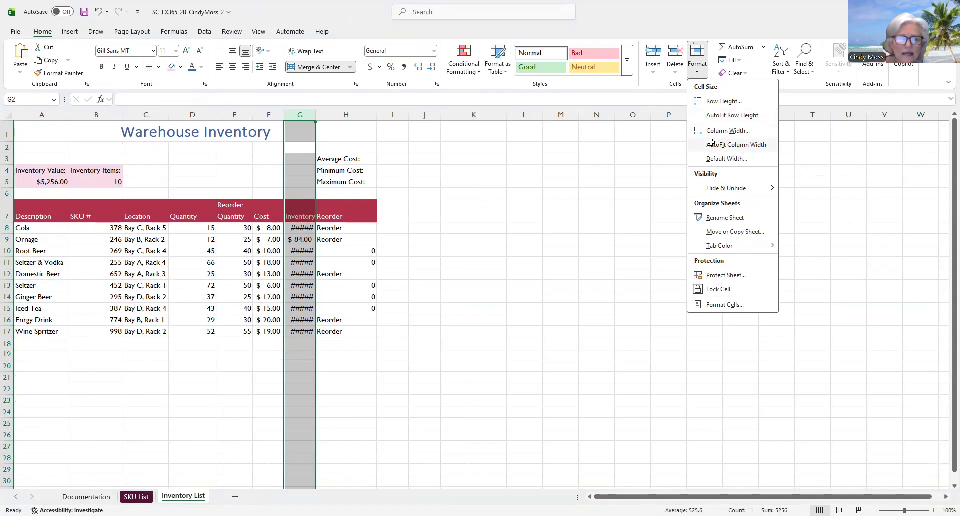
pyautogui.click(713, 145)
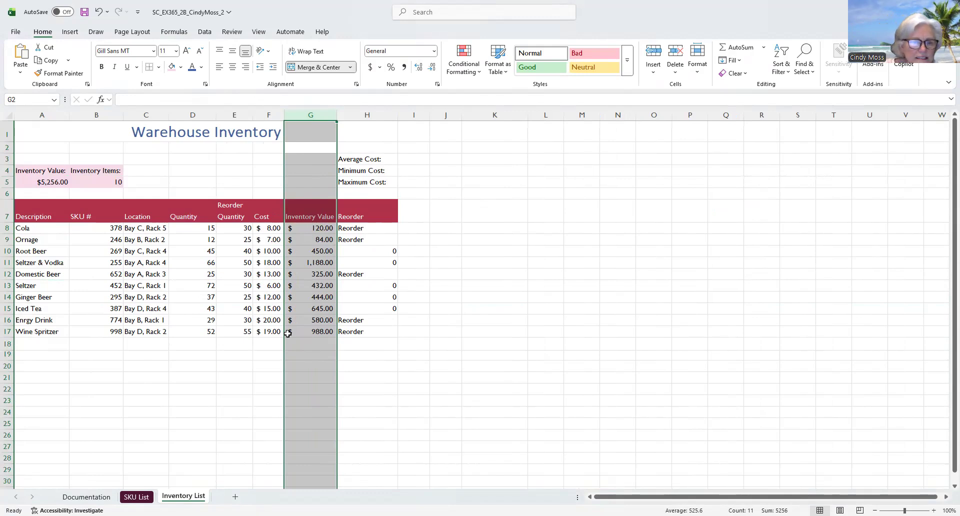
pyautogui.click(98, 228)
pyautogui.moveTo(97, 228); pyautogui.dragTo(288, 328)
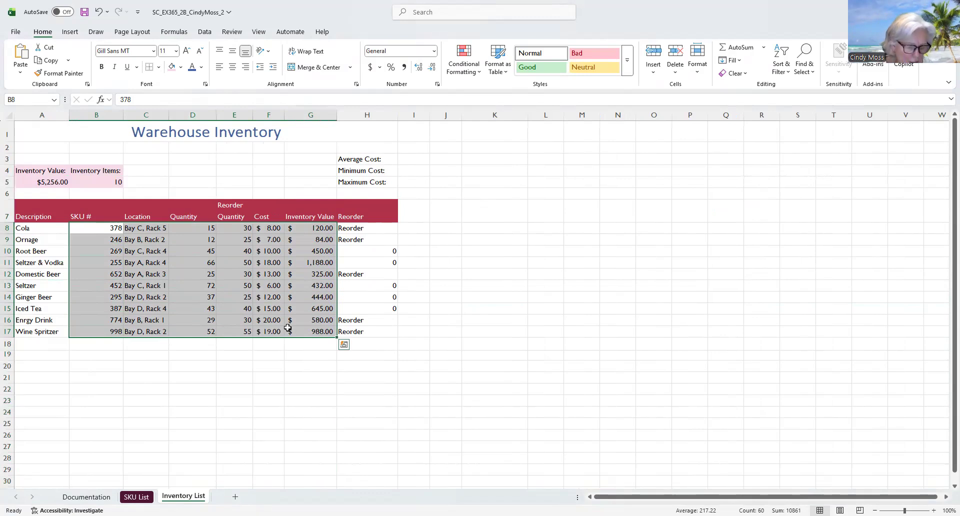
pyautogui.click(482, 230)
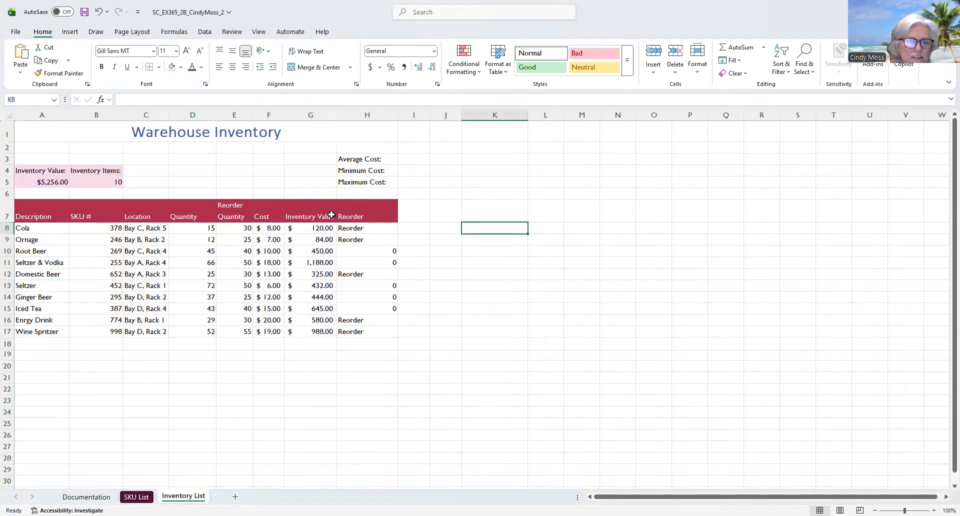
# Add solid fill blue data bars to the Inventory Value amounts in G8:G17
pyautogui.moveTo(307, 228); pyautogui.dragTo(299, 326)
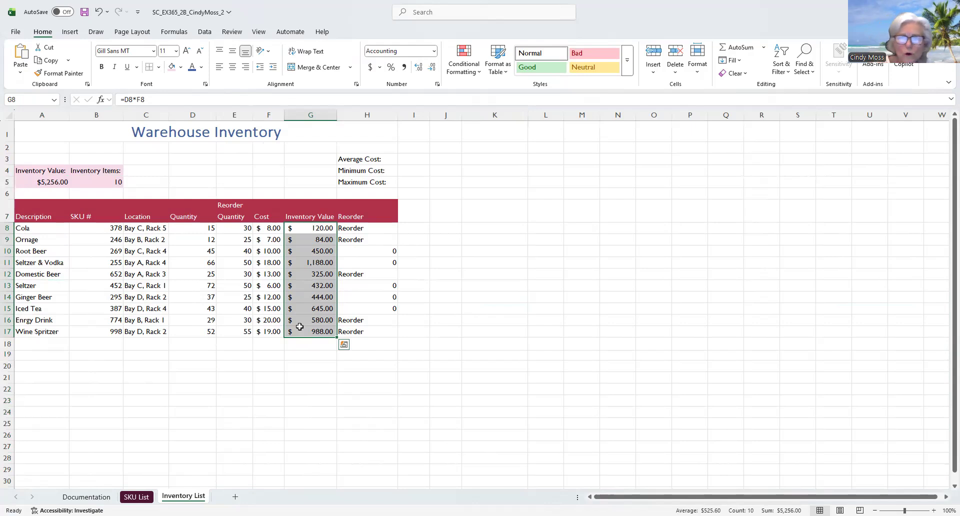
pyautogui.click(479, 79)
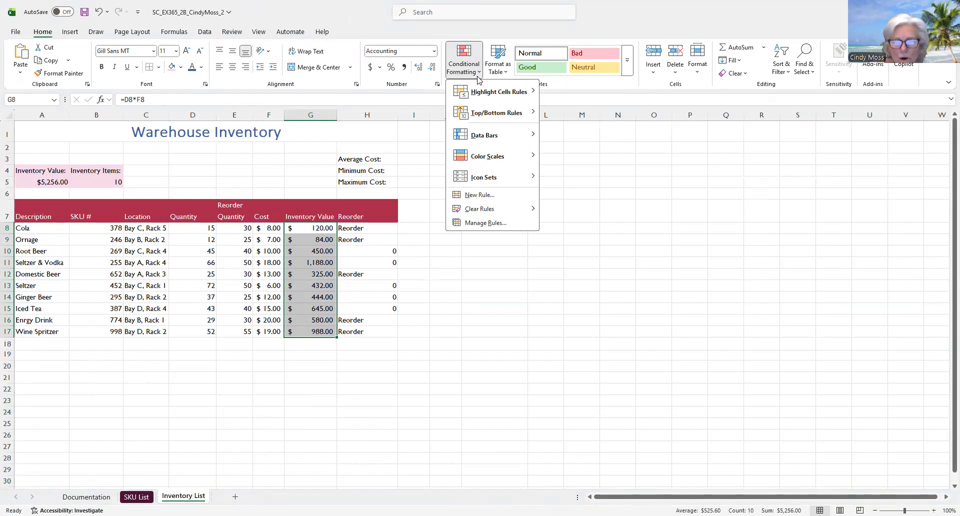
pyautogui.moveTo(482, 140)
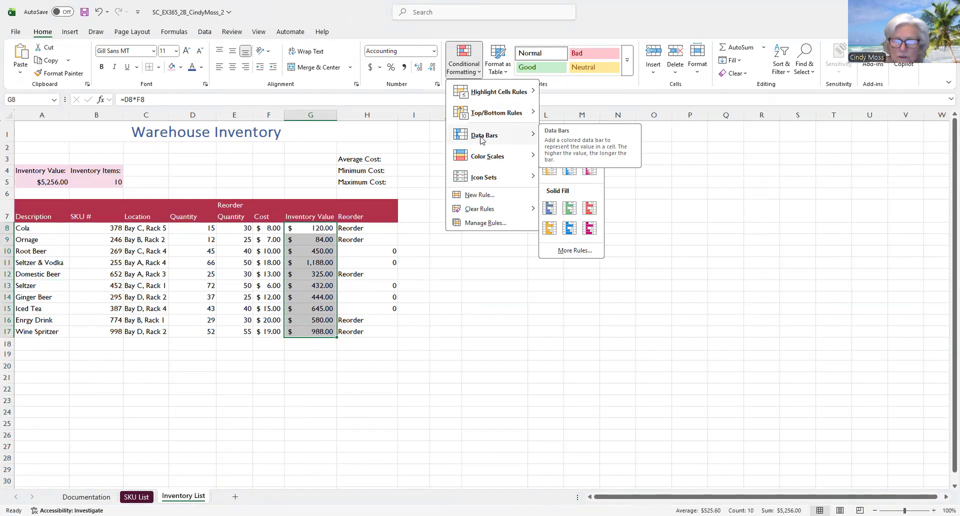
pyautogui.click(551, 207)
pyautogui.click(472, 296)
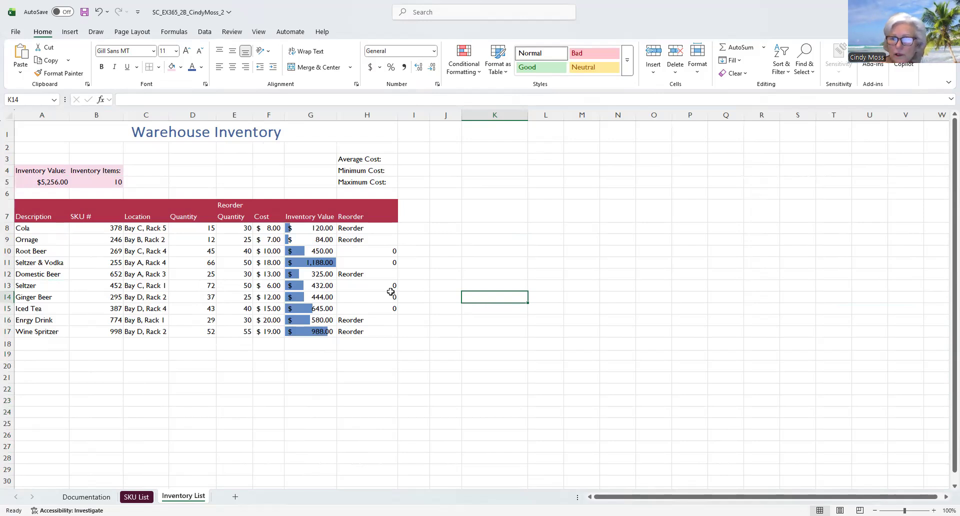
# Add a conditional formatting rule to H8:H17 that highlights cells equal to Reorder with Light Red Fill with Dark Red Text
pyautogui.moveTo(361, 226); pyautogui.dragTo(360, 334)
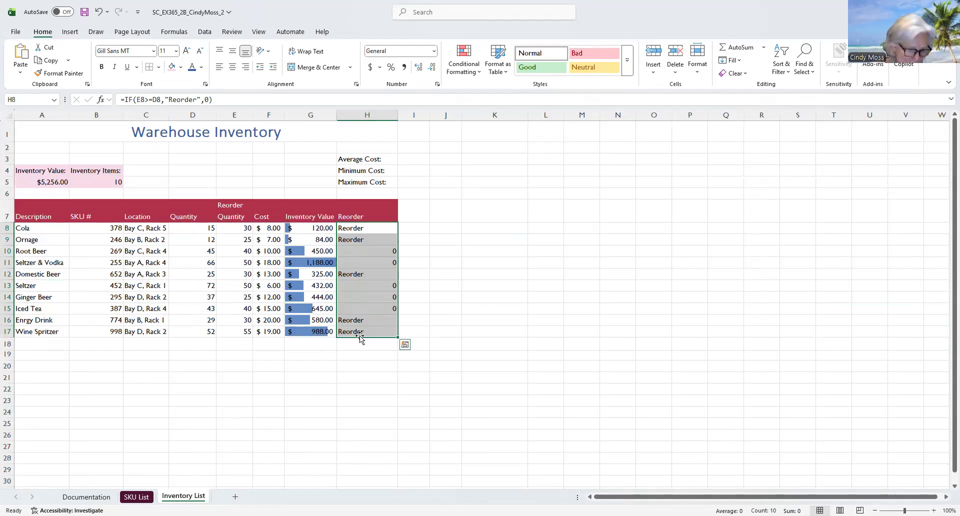
pyautogui.click(480, 72)
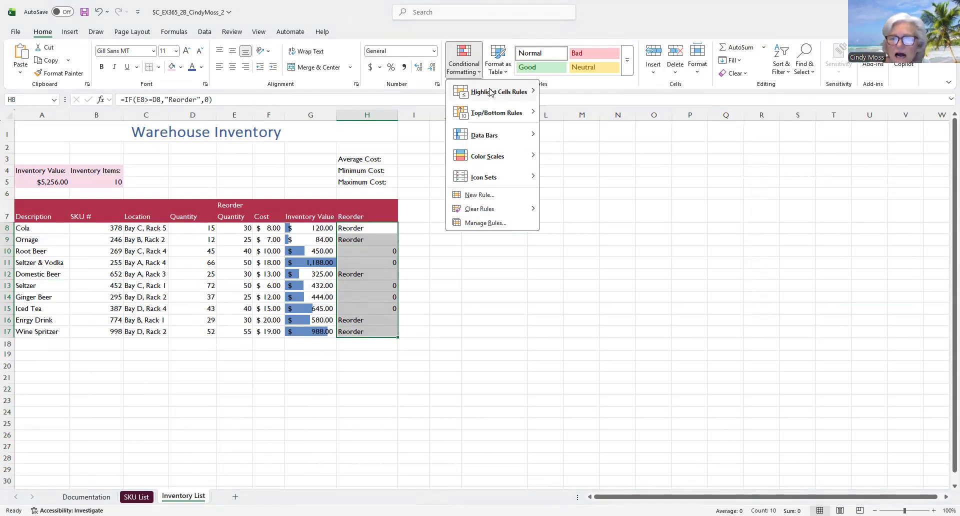
pyautogui.moveTo(490, 91)
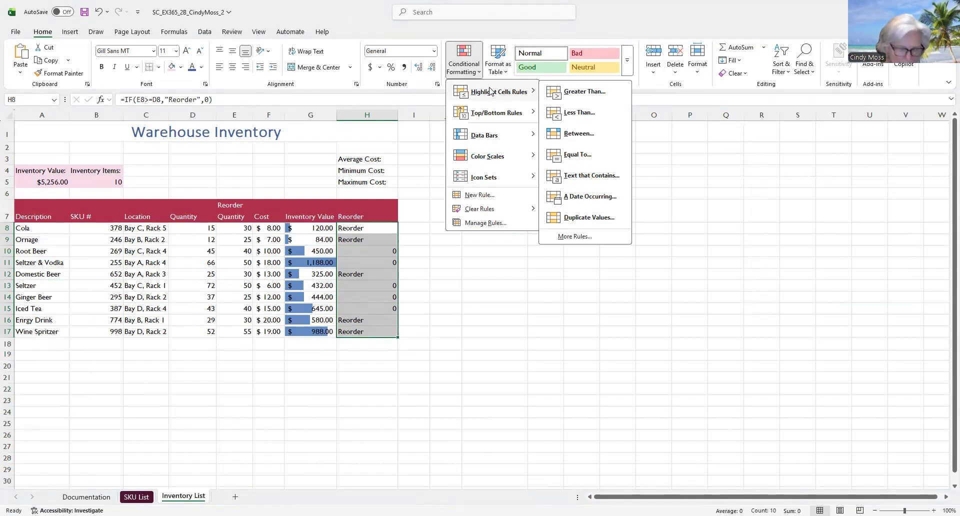
pyautogui.click(575, 156)
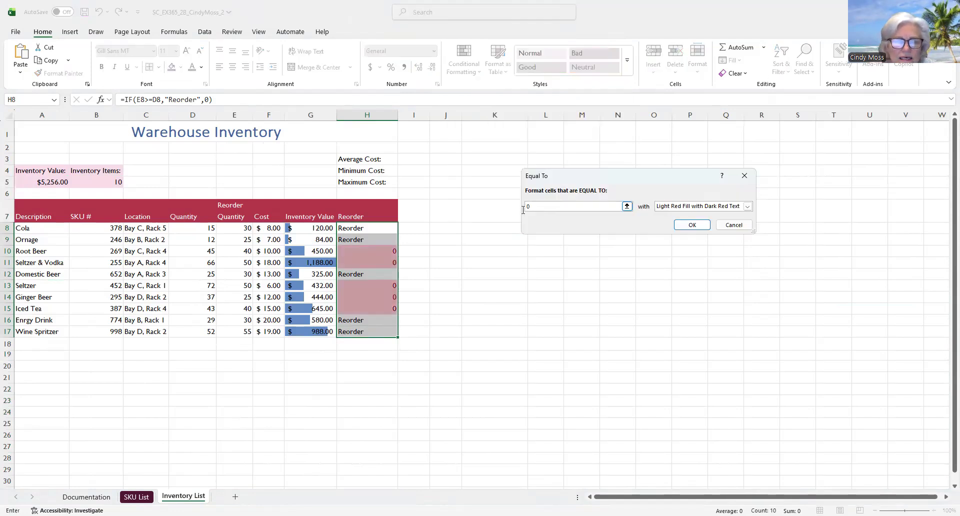
pyautogui.click(538, 204)
pyautogui.press('BackSpace')
pyautogui.write('Reorder')
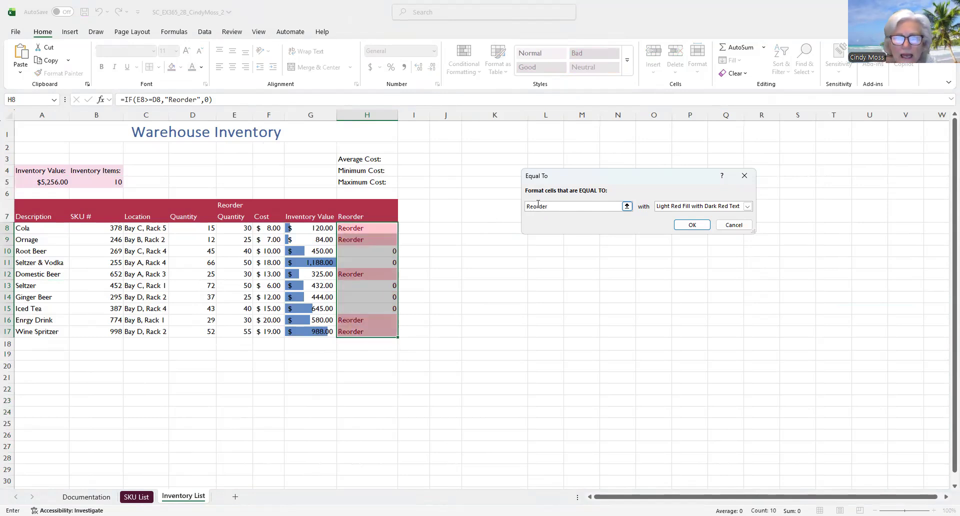
pyautogui.click(681, 225)
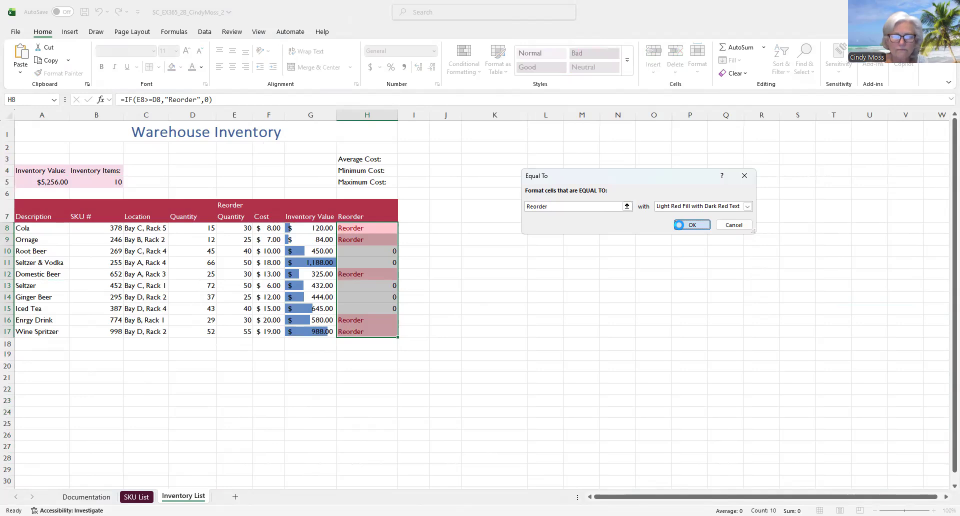
pyautogui.click(449, 264)
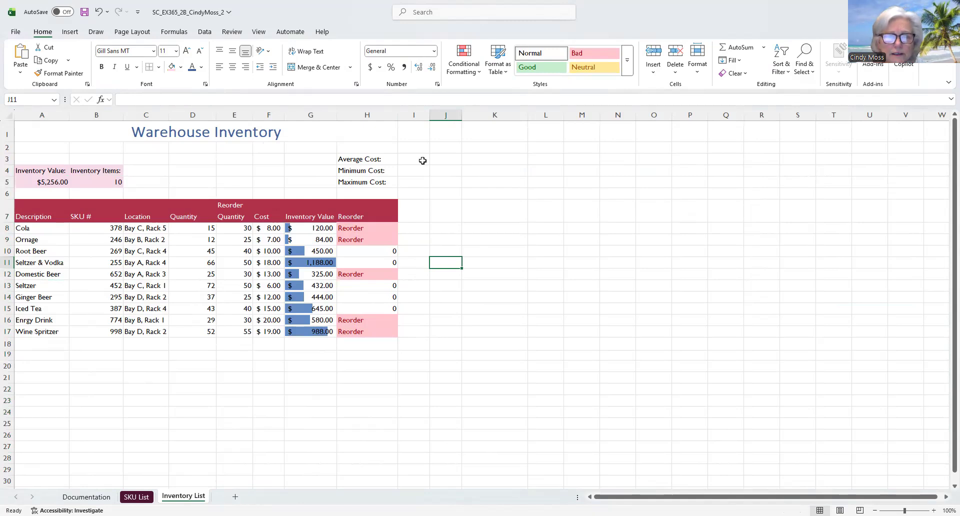
# Insert an AVERAGE function in I3 that calculates the average cost of the items in F8:F17
pyautogui.click(416, 155)
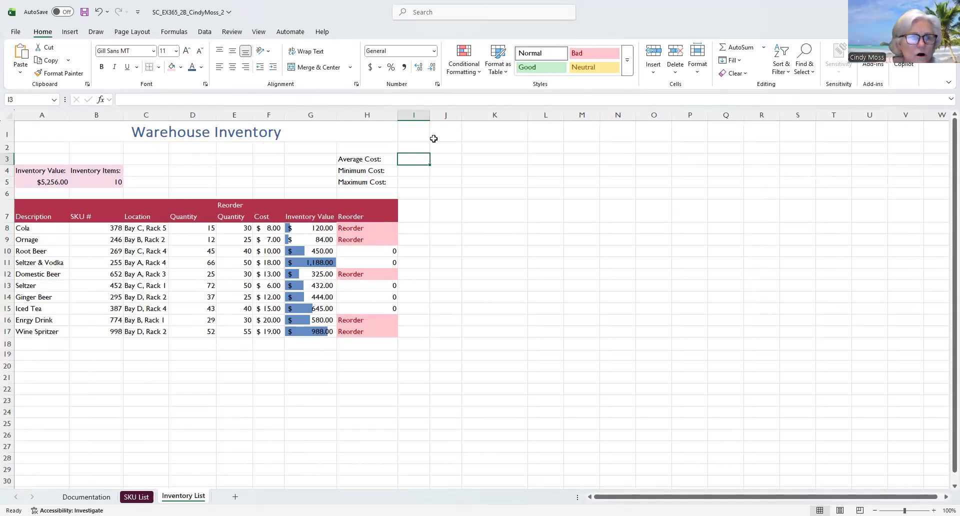
pyautogui.click(101, 101)
pyautogui.click(568, 188)
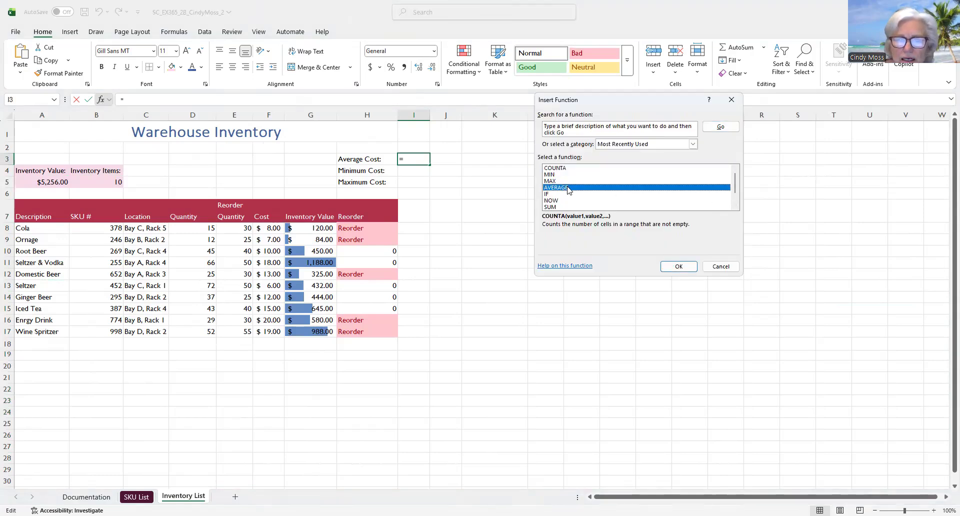
pyautogui.doubleClick(568, 188)
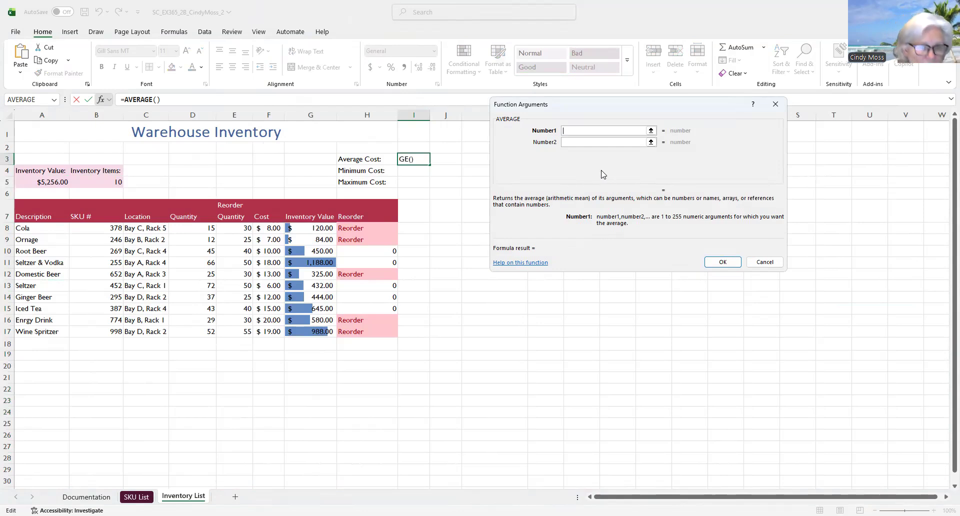
pyautogui.click(268, 228)
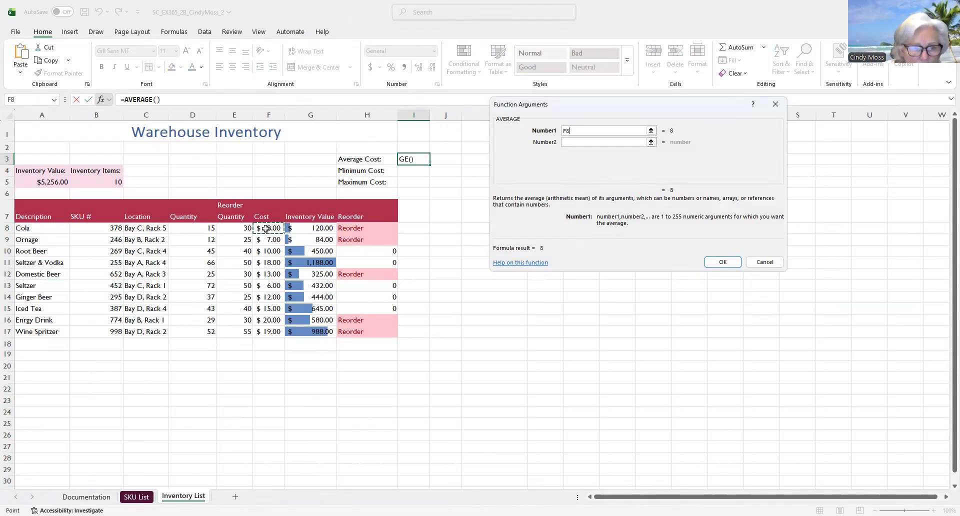
pyautogui.keyDown('shift'); pyautogui.click(273, 333); pyautogui.keyUp('shift')
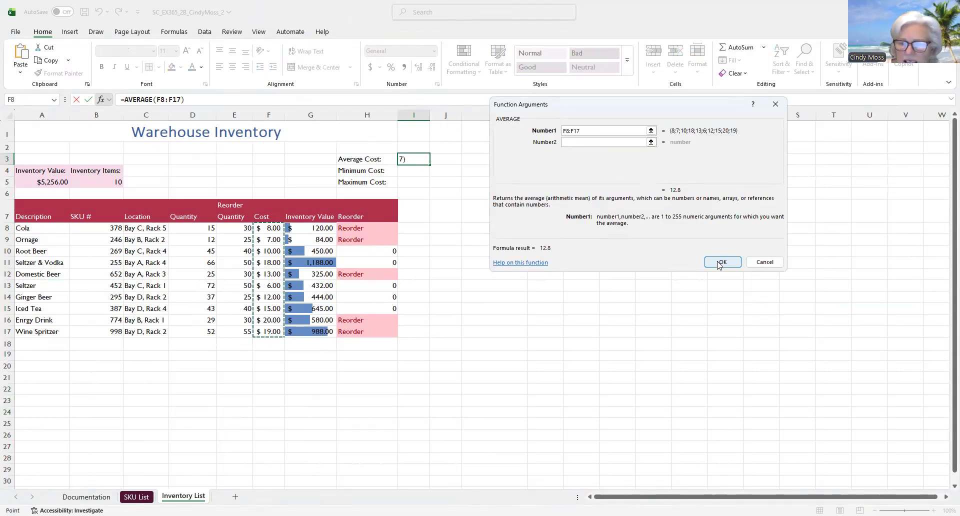
pyautogui.click(717, 261)
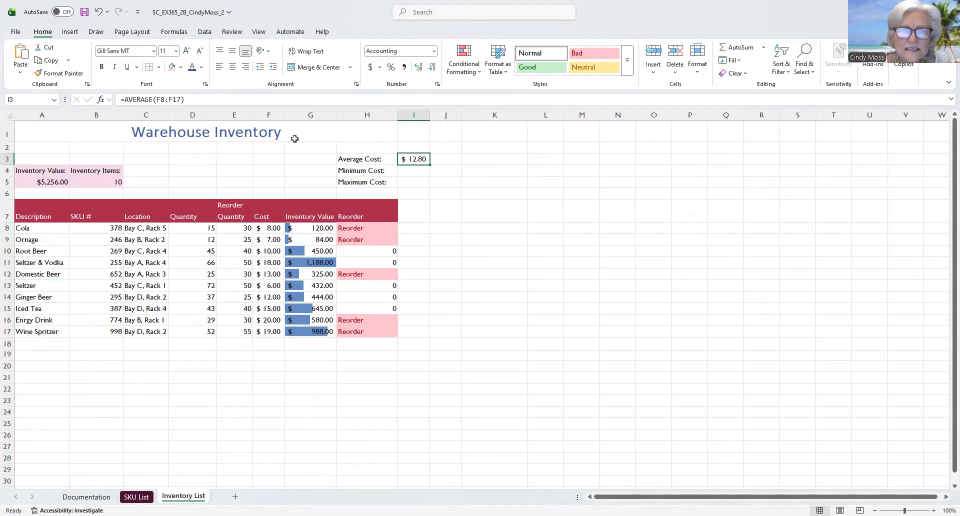
# Insert a MIN function in I4 that finds the minimum cost in F8:F17
pyautogui.click(407, 170)
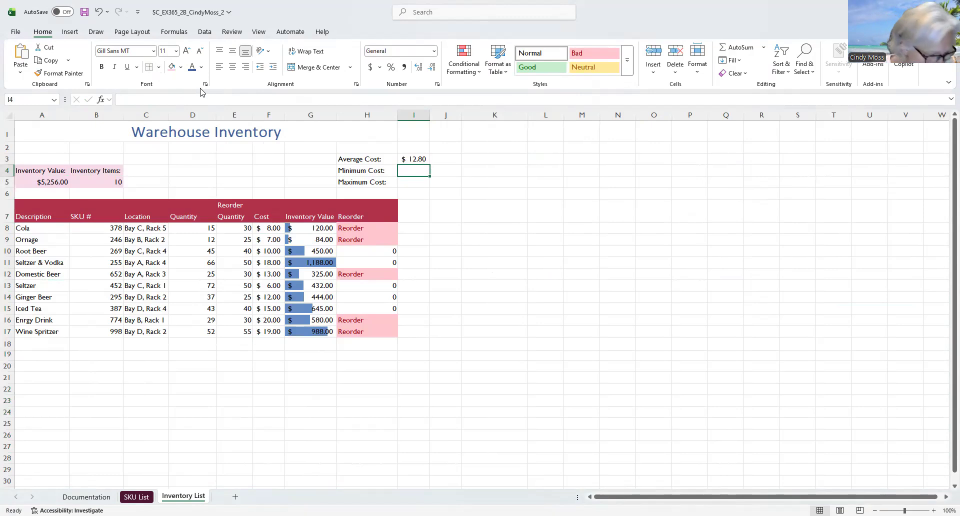
pyautogui.click(108, 101)
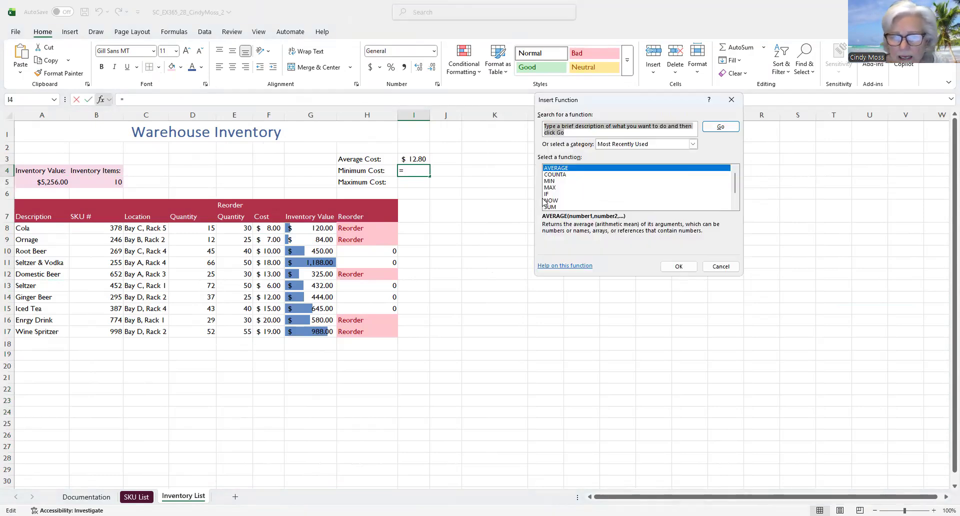
pyautogui.click(552, 182)
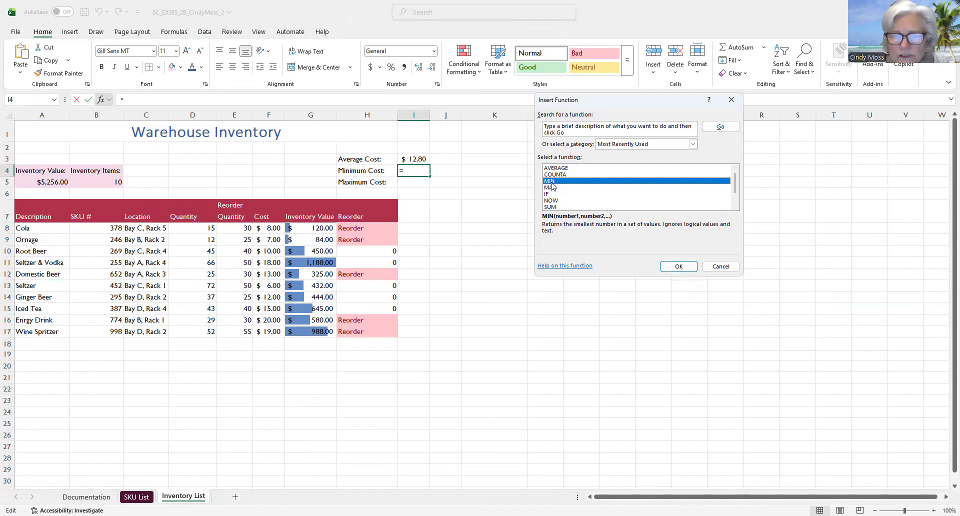
pyautogui.doubleClick(552, 182)
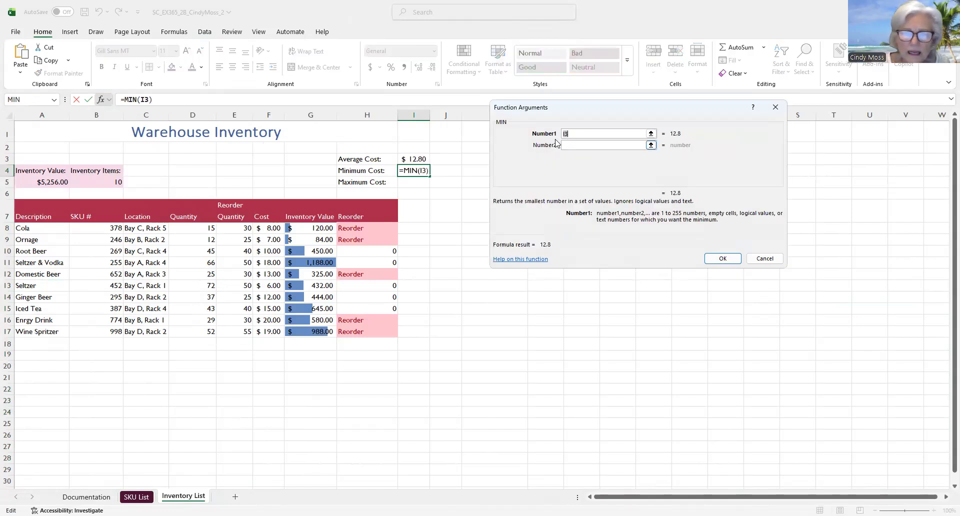
pyautogui.click(268, 230)
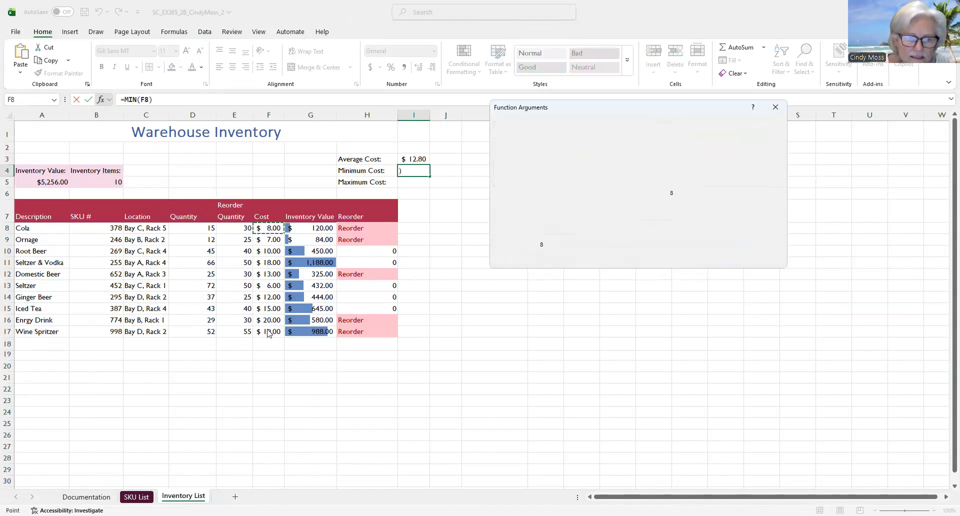
pyautogui.moveTo(269, 334); pyautogui.dragTo(268, 334)
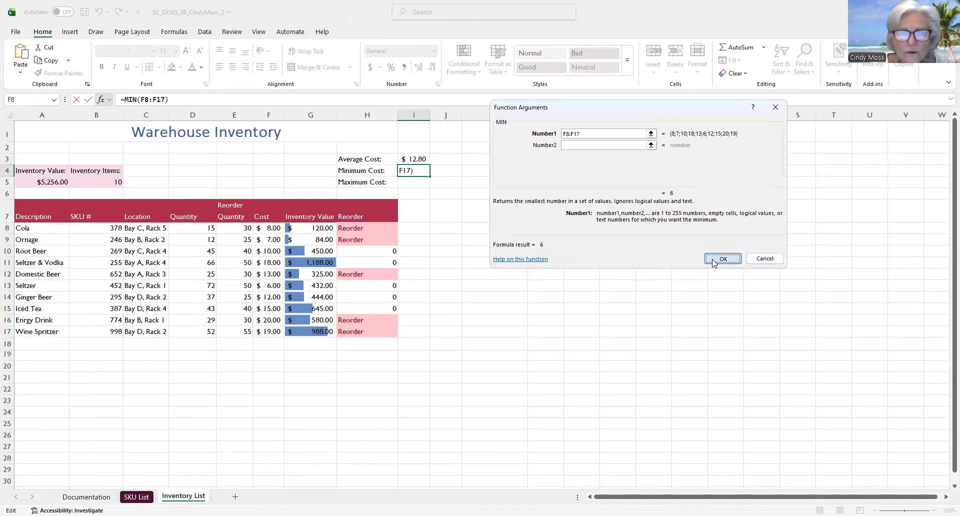
pyautogui.click(723, 258)
# Insert a MAX function in I5 that finds the maximum cost in F8:F17
pyautogui.click(404, 182)
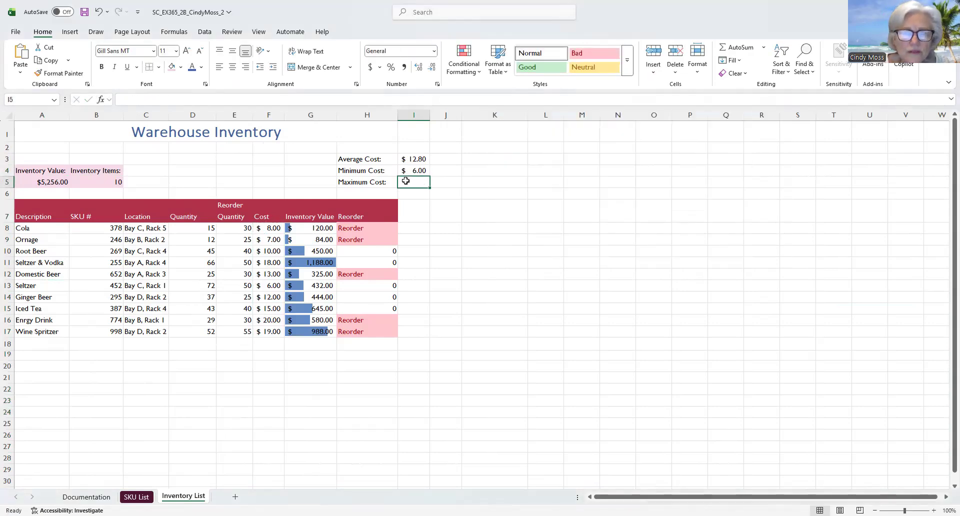
pyautogui.click(109, 99)
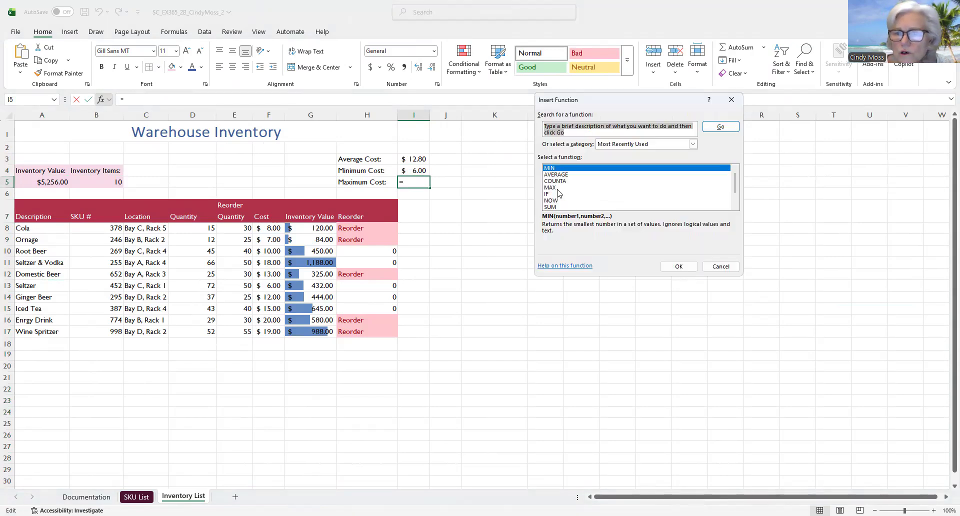
pyautogui.click(557, 188)
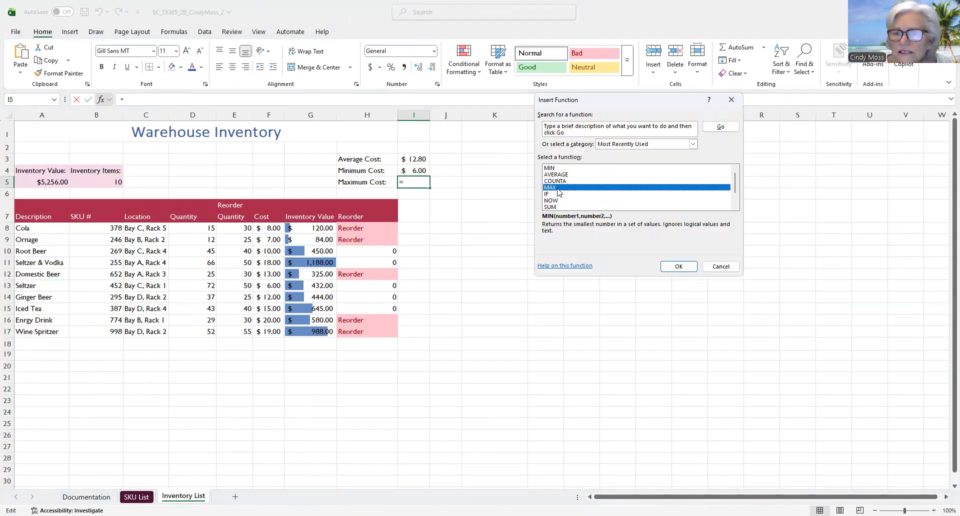
pyautogui.press('Return')
pyautogui.click(267, 226)
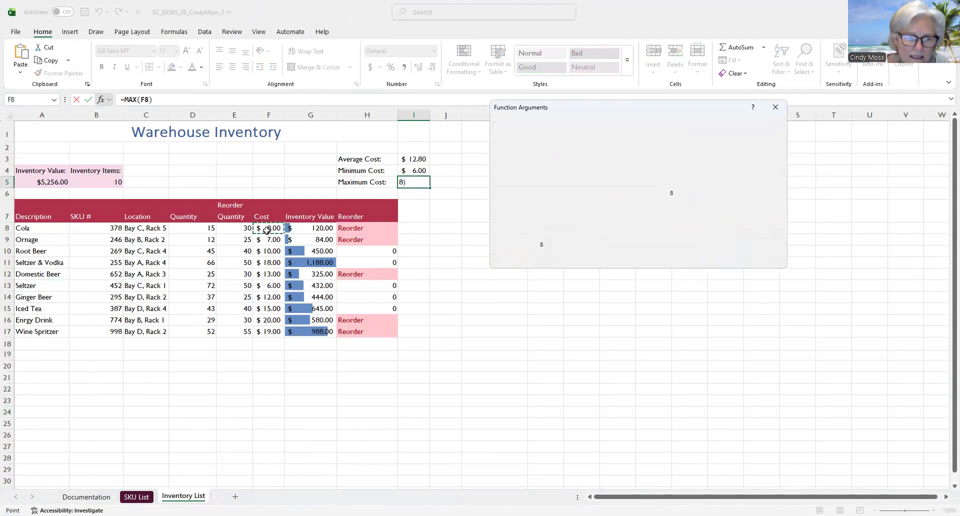
pyautogui.keyDown('shift'); pyautogui.click(266, 332); pyautogui.keyUp('shift')
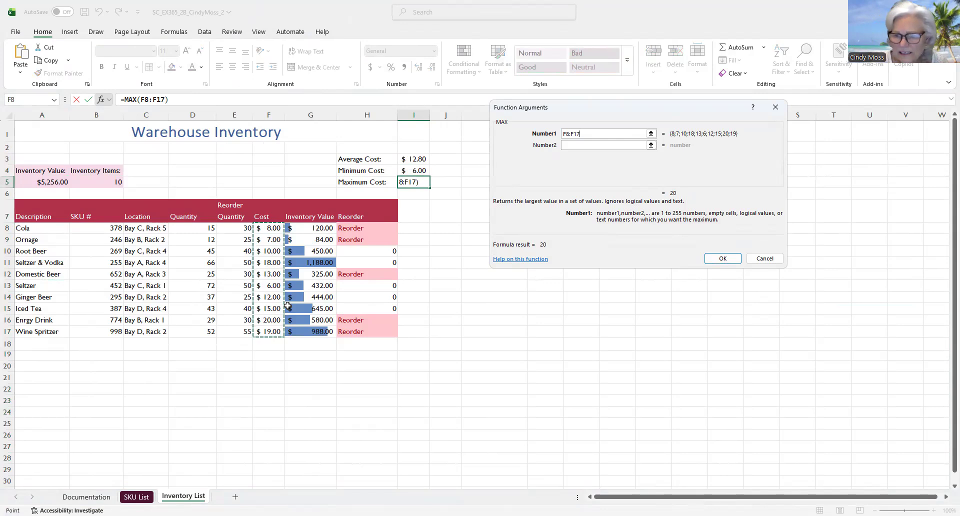
pyautogui.click(731, 258)
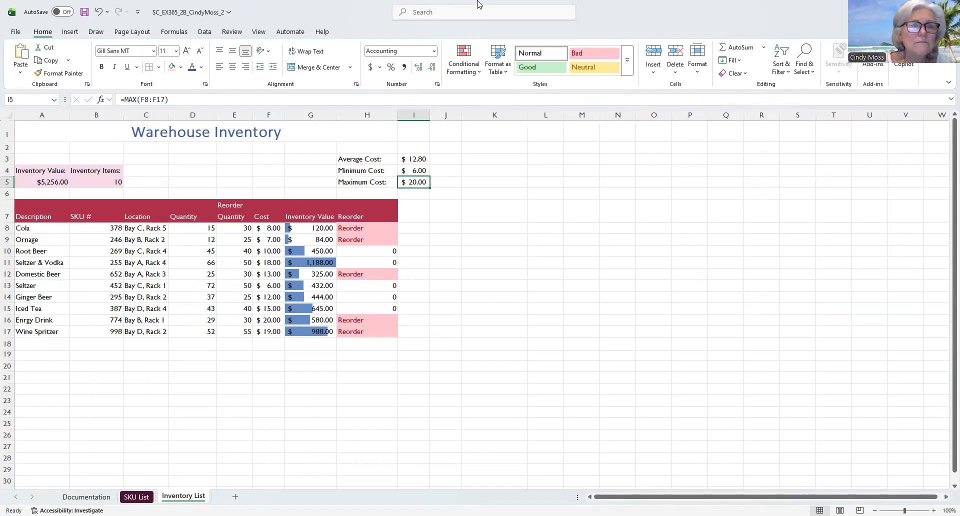
# Spell-check the Inventory List sheet, changing all instances of Ornage to Orange and Enrgy to Energy
pyautogui.click(260, 37)
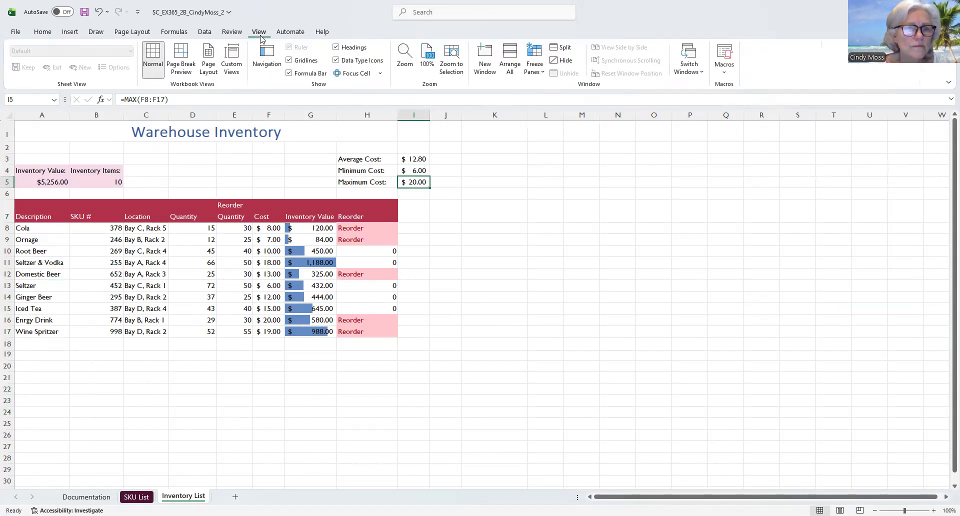
pyautogui.click(232, 32)
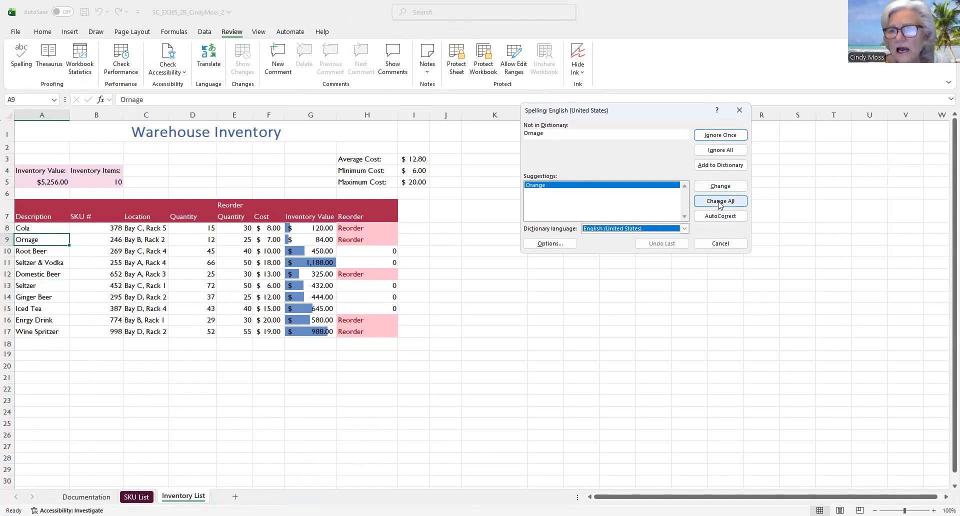
pyautogui.click(720, 201)
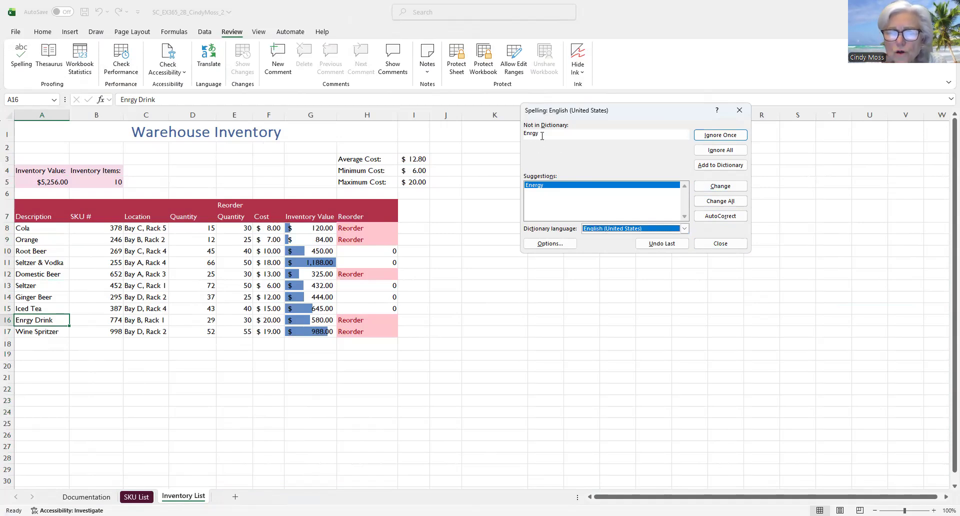
pyautogui.click(716, 201)
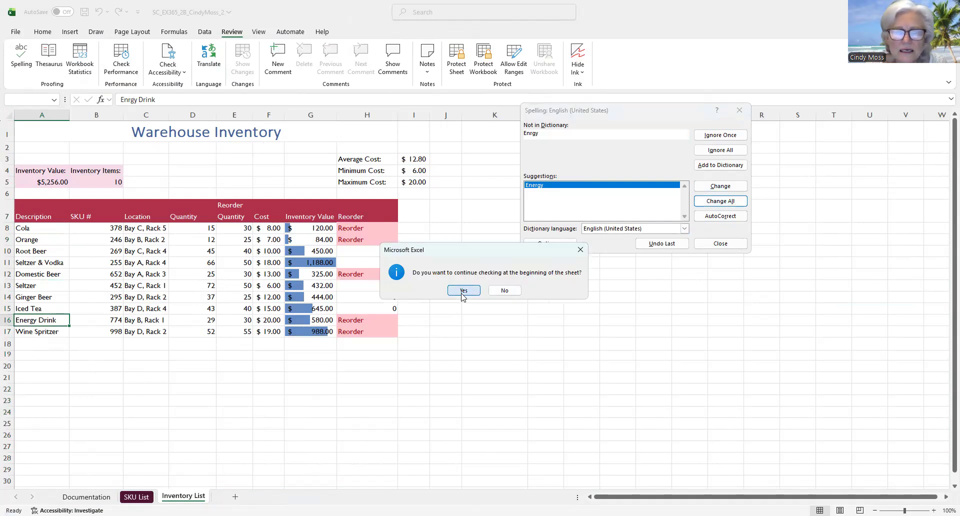
pyautogui.click(463, 294)
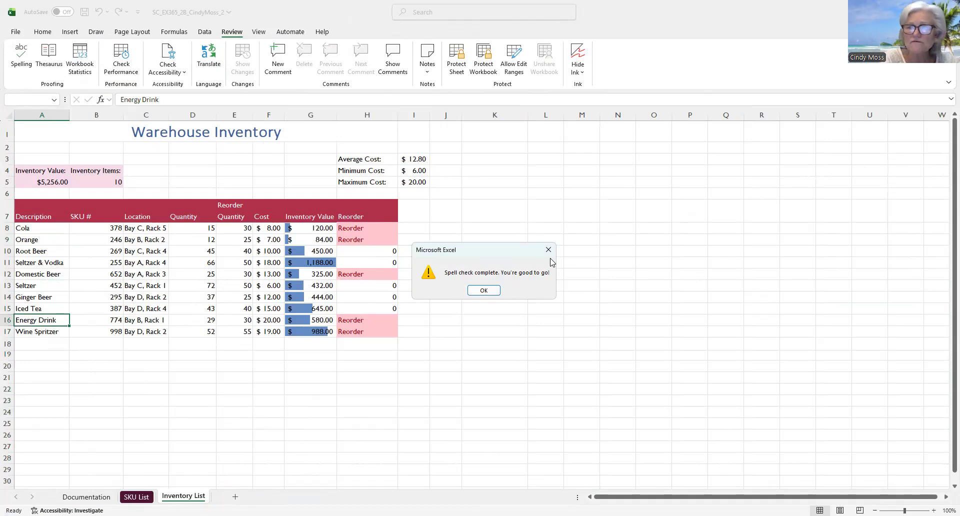
pyautogui.click(483, 292)
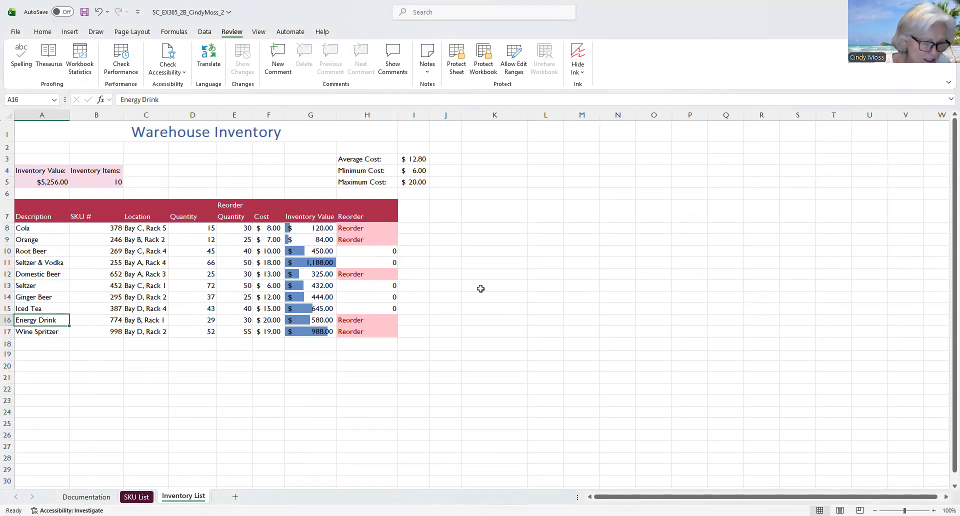
# Apply a dark red theme color to the Inventory List sheet tab and save the workbook
pyautogui.rightClick(190, 498)
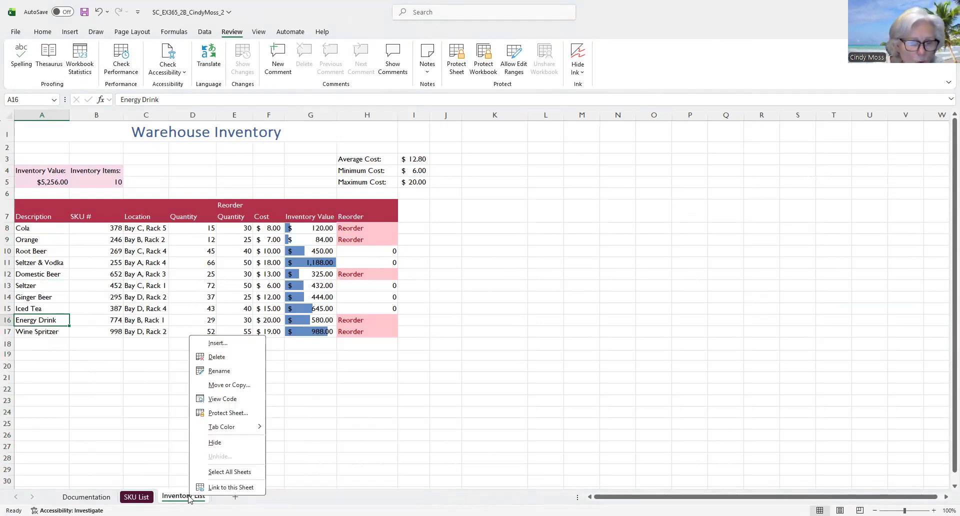
pyautogui.click(222, 428)
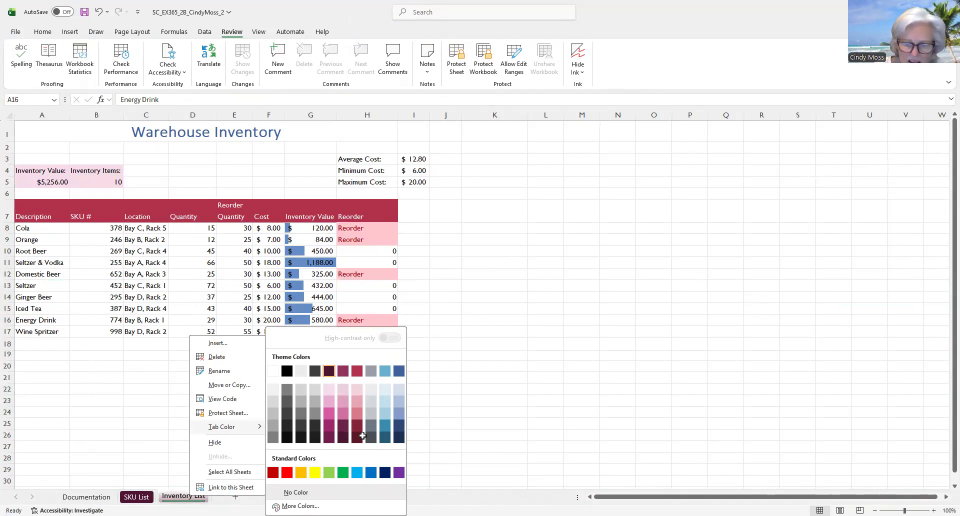
pyautogui.click(513, 392)
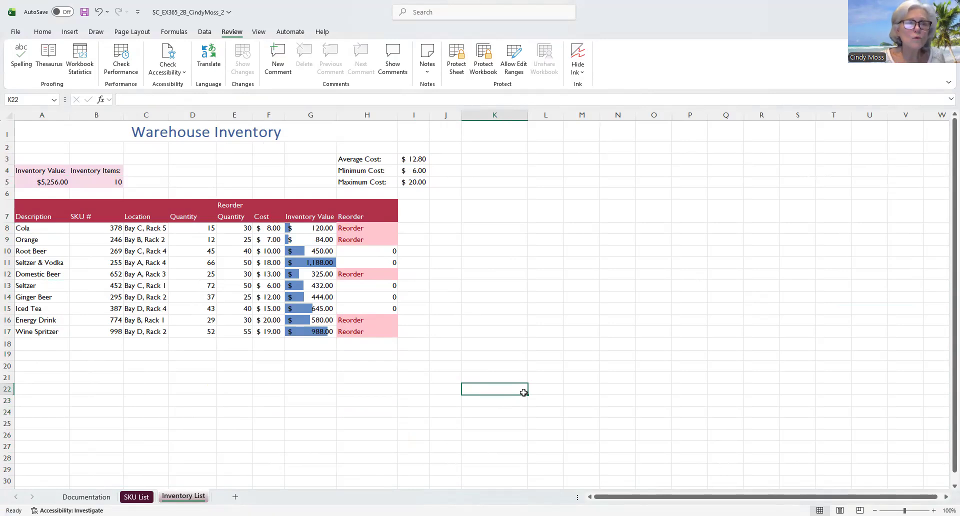
pyautogui.click(83, 17)
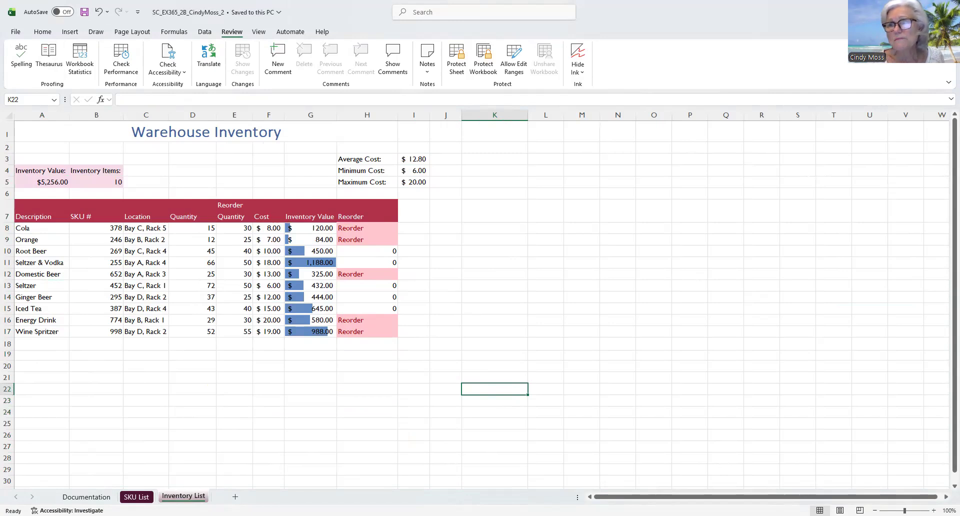